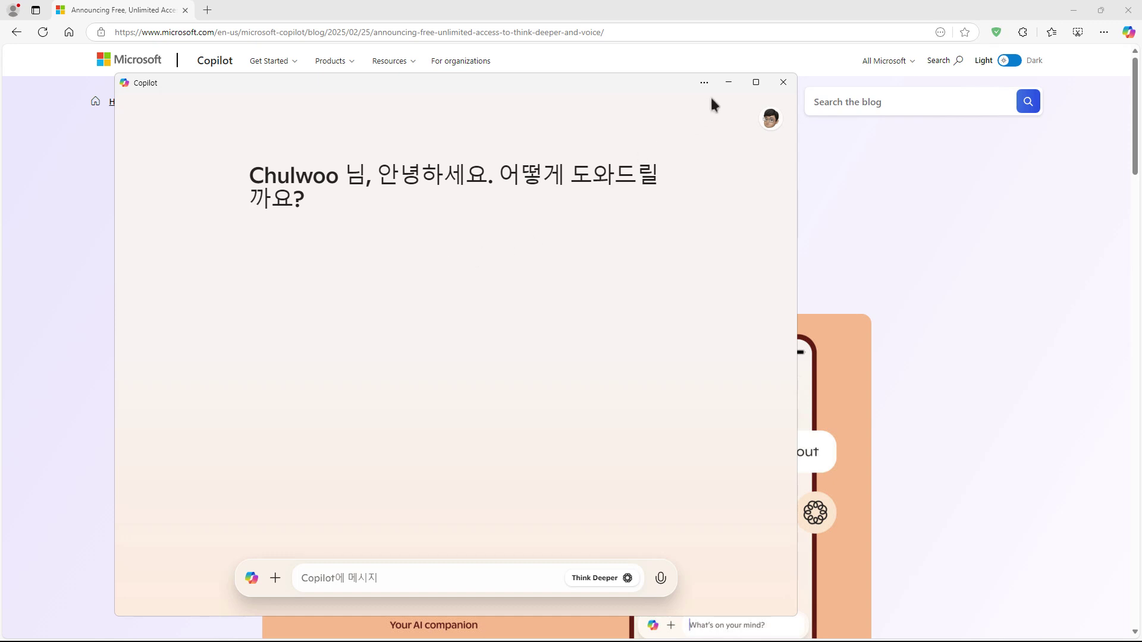
- Minimize the Copilot window and read the blog post announcing free, unlimited access to Think Deeper and Voice
click(729, 83)
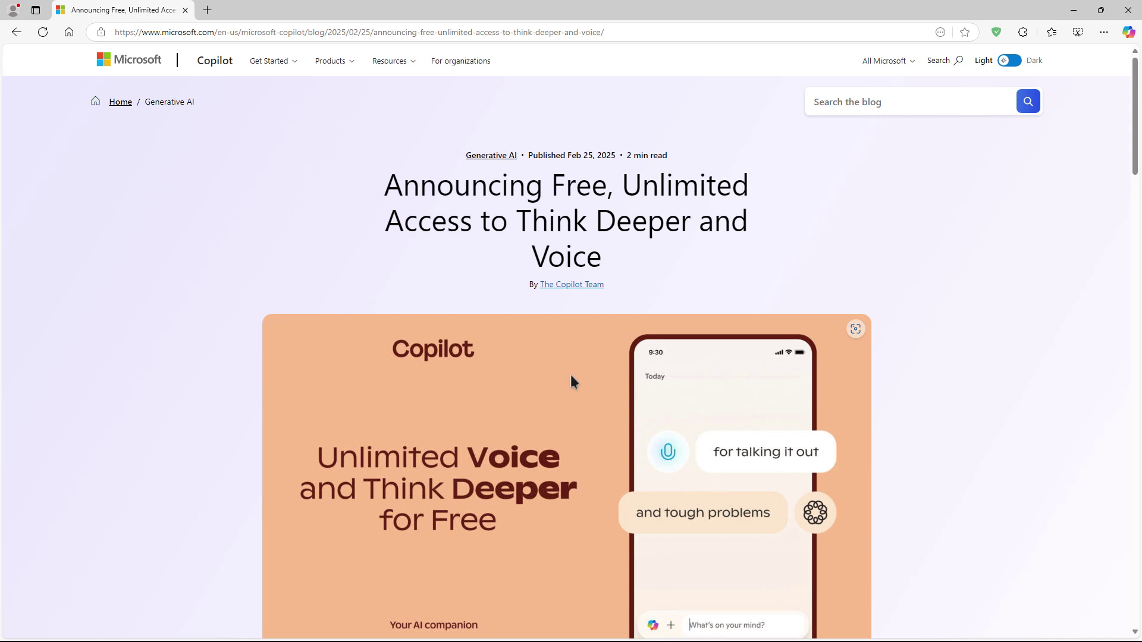
scroll(571, 381, down, 1)
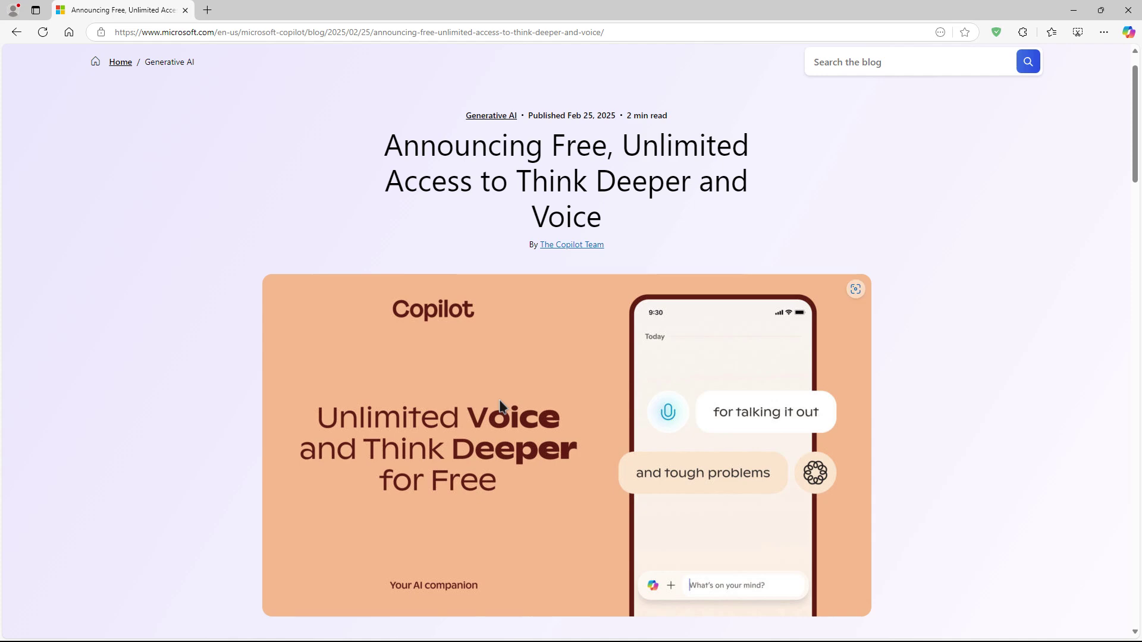
scroll(499, 402, down, 1)
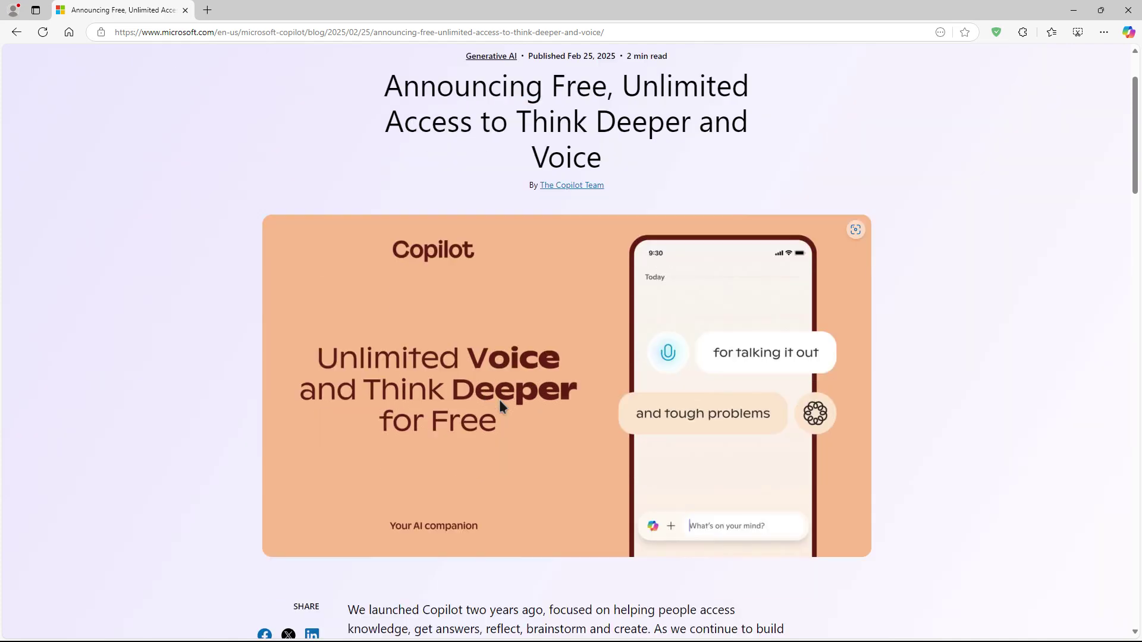
scroll(563, 384, down, 2)
scroll(564, 385, down, 6)
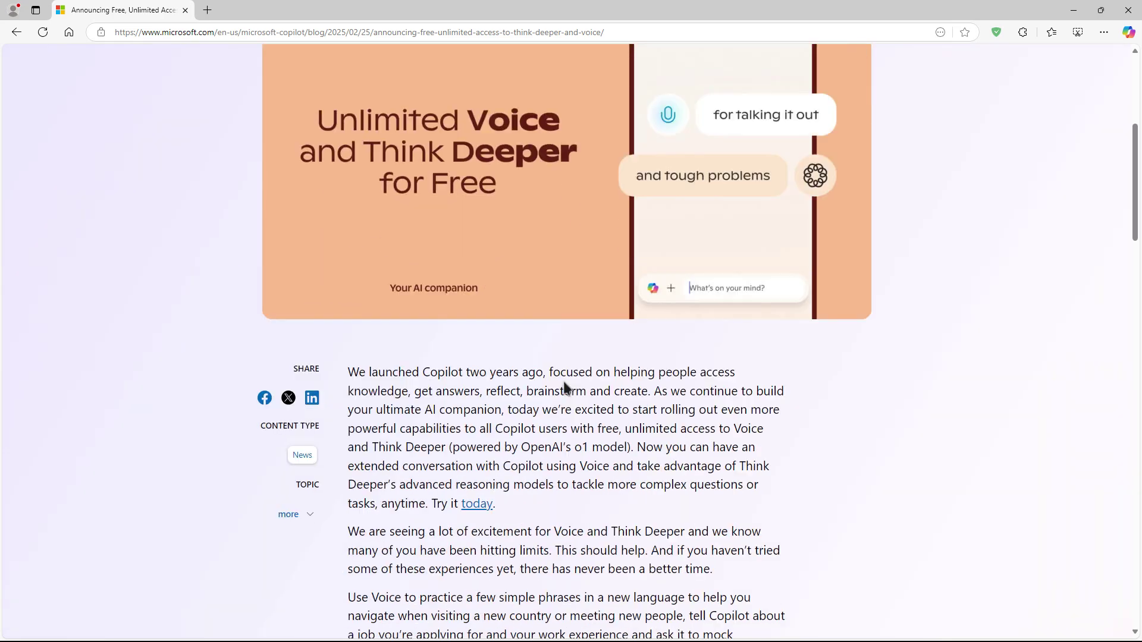
scroll(564, 385, down, 3)
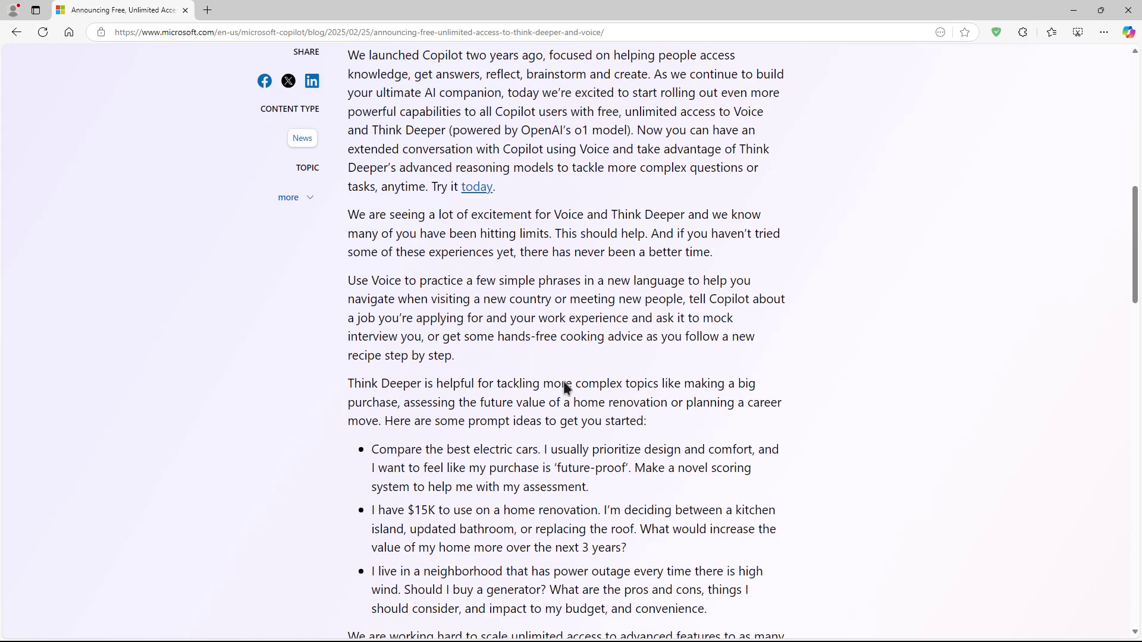
scroll(563, 381, up, 4)
scroll(563, 382, up, 3)
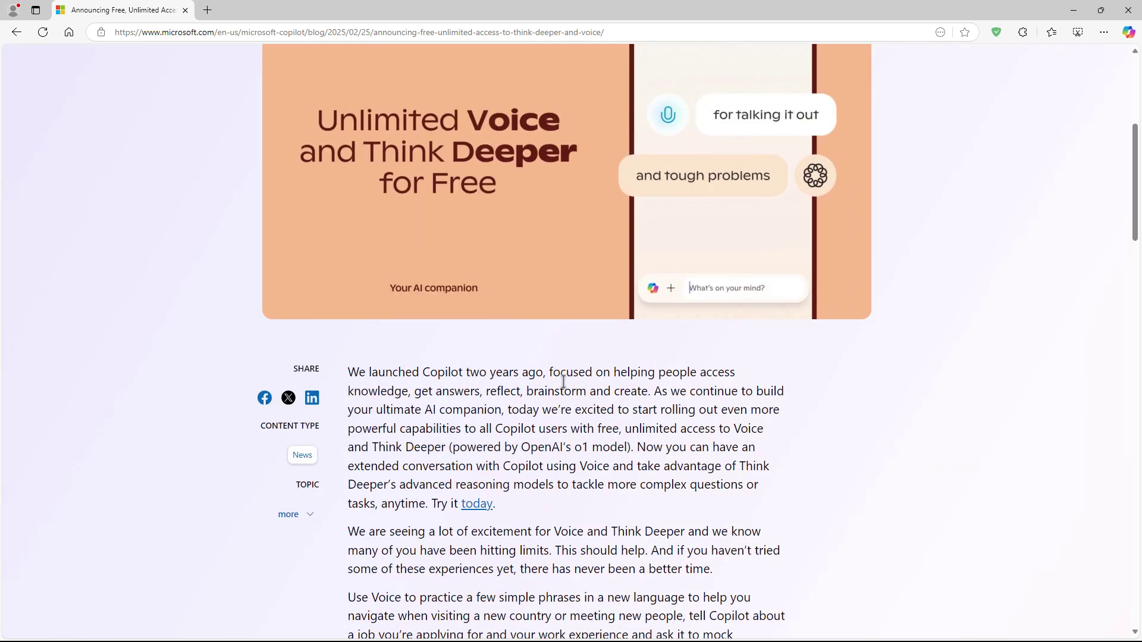
- Show the Copilot window briefly, minimize it, and review the headline and introduction of the announcement
key(super+c)
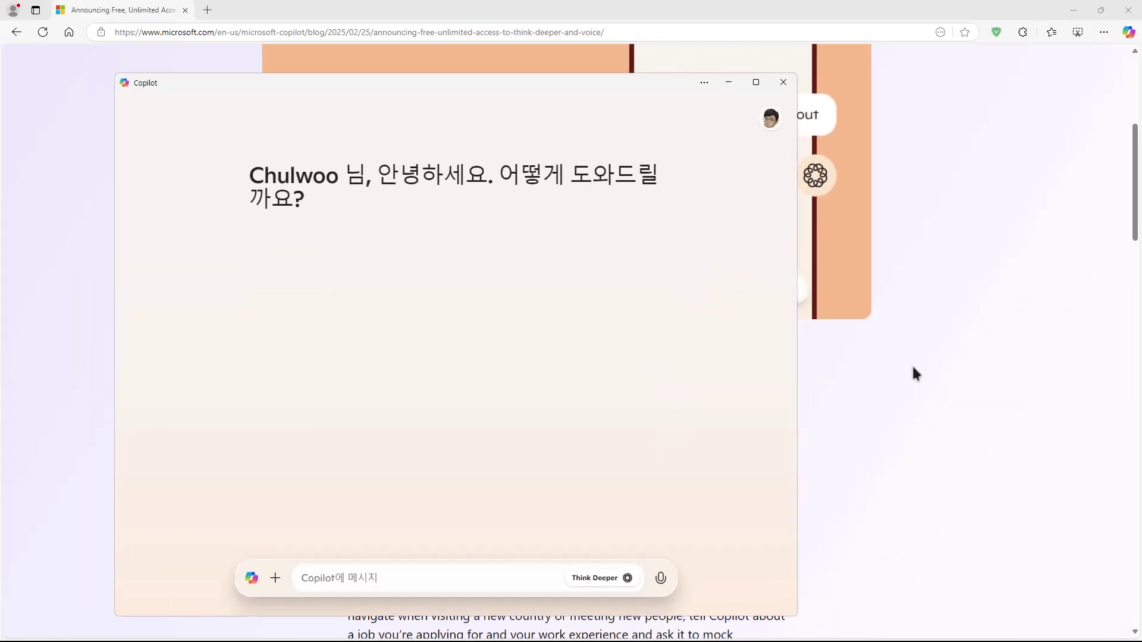
click(733, 336)
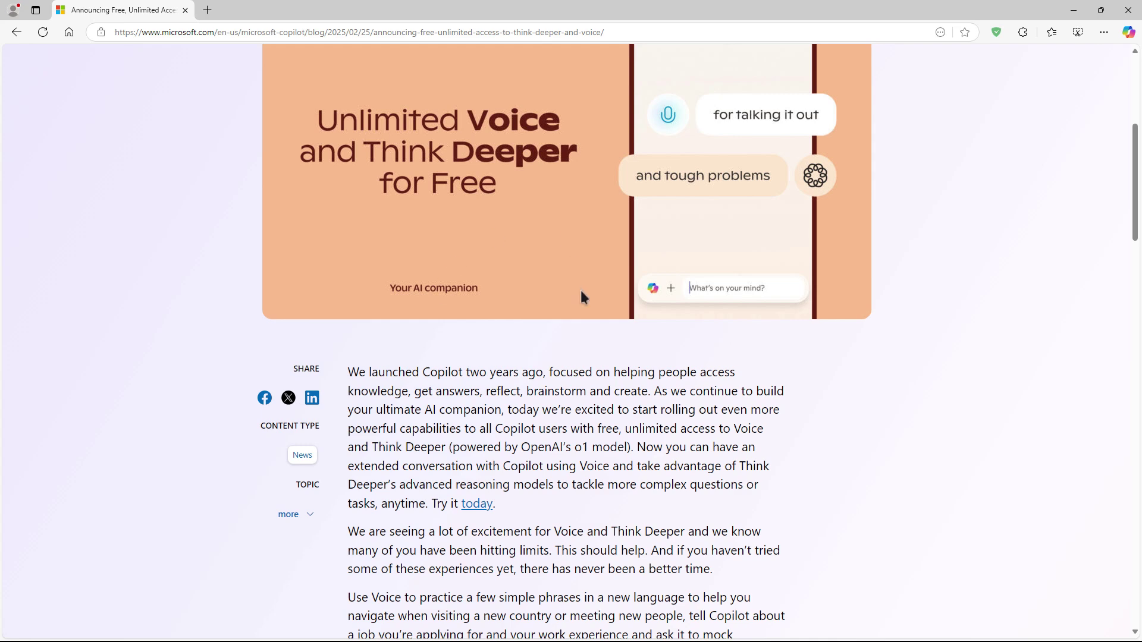
scroll(525, 440, down, 1)
scroll(529, 444, up, 5)
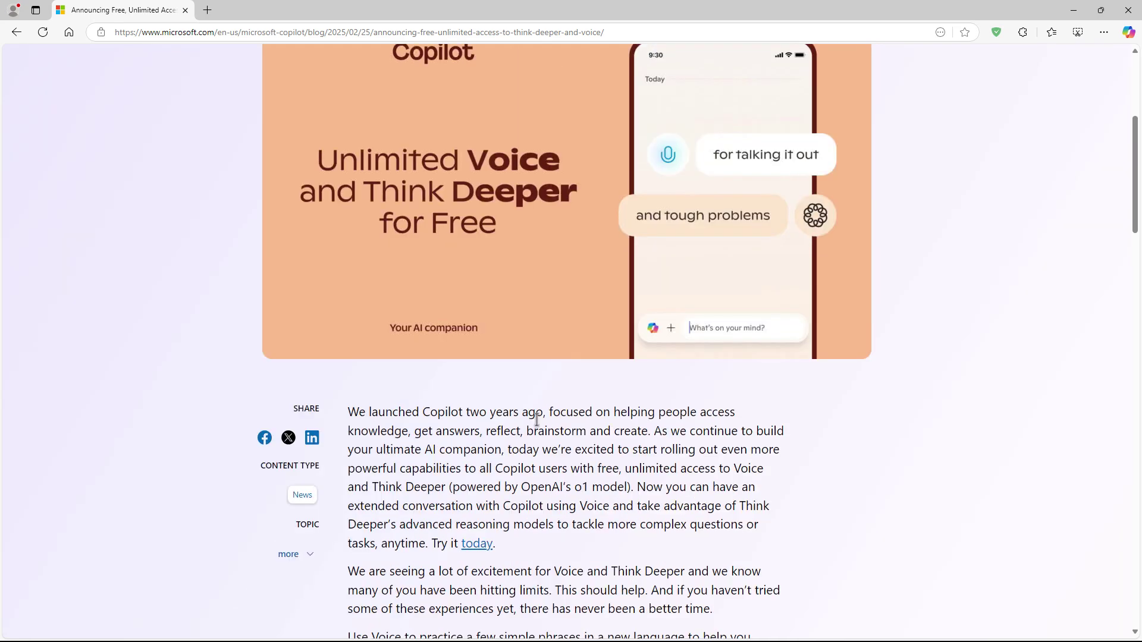
scroll(609, 106, up, 1)
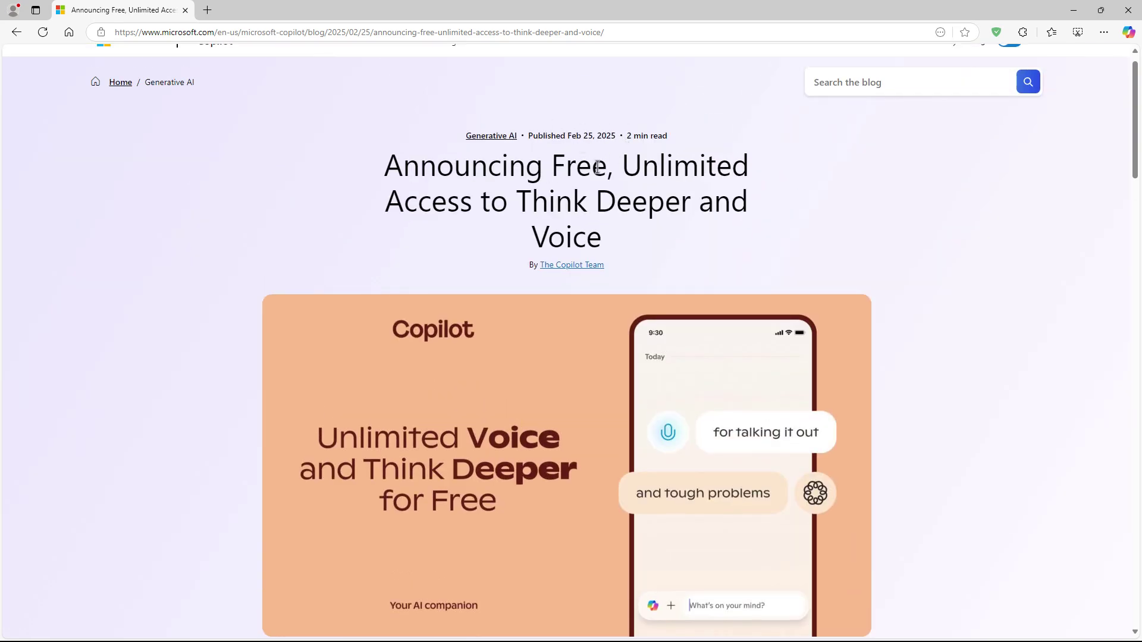
scroll(597, 167, down, 5)
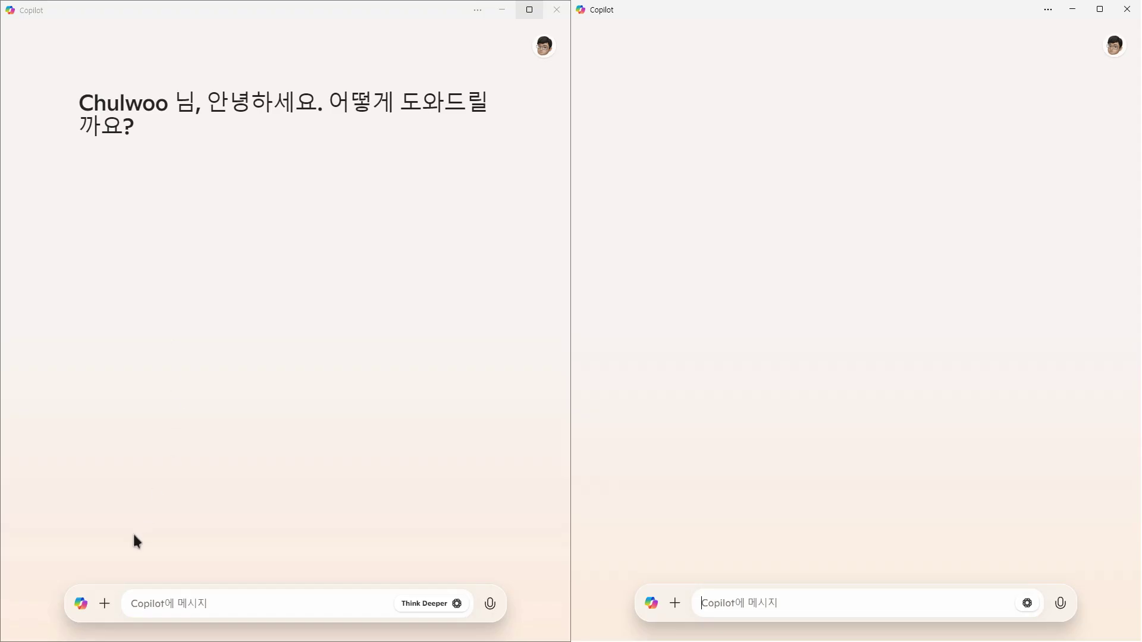
- Ask the first Copilot window without Think Deeper: "지금과 같은 추세라면 한국 서울의 연평균 기온은 2000년과 비교하여 3000년에는 어떻게 될 것으로 예상되나? 신문 컬럼 형식으로 기술해줘."
click(137, 606)
key(ctrl+v)
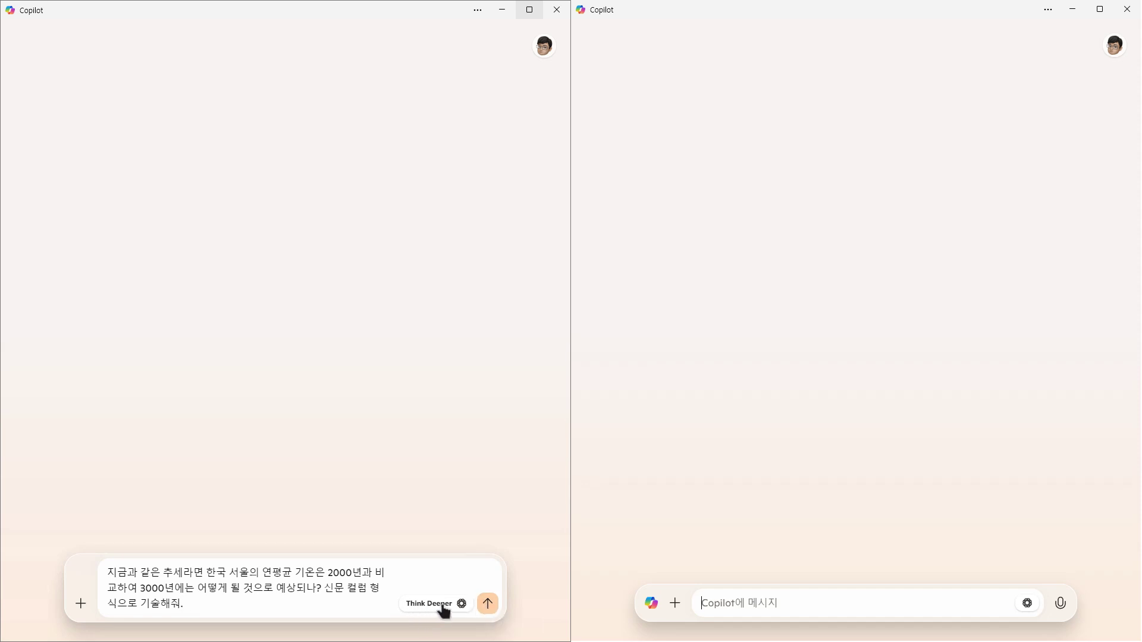
click(486, 604)
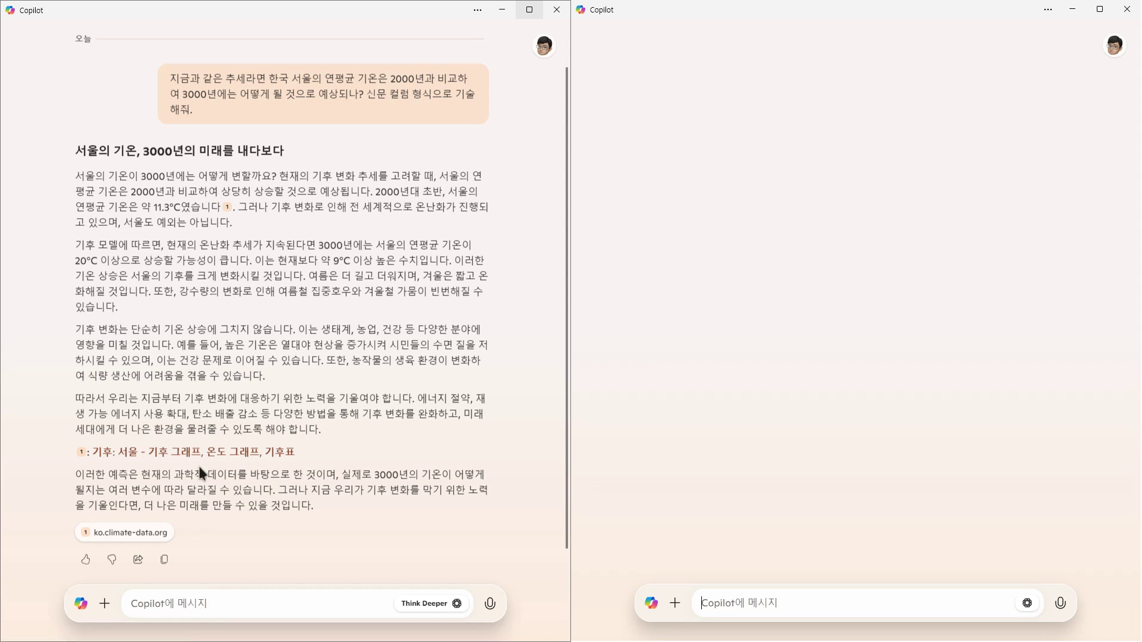
- Submit the same question about Seoul's average temperature in 3000 to the second Copilot window with Think Deeper enabled
text(지금과 같은 추세라면 한국 서울의 연평균 기온은 2000년과 비교하여 3000년에는 어떻게 될 것으로 예상되나? 신문 컬럼 형식으로 기술해줘.)
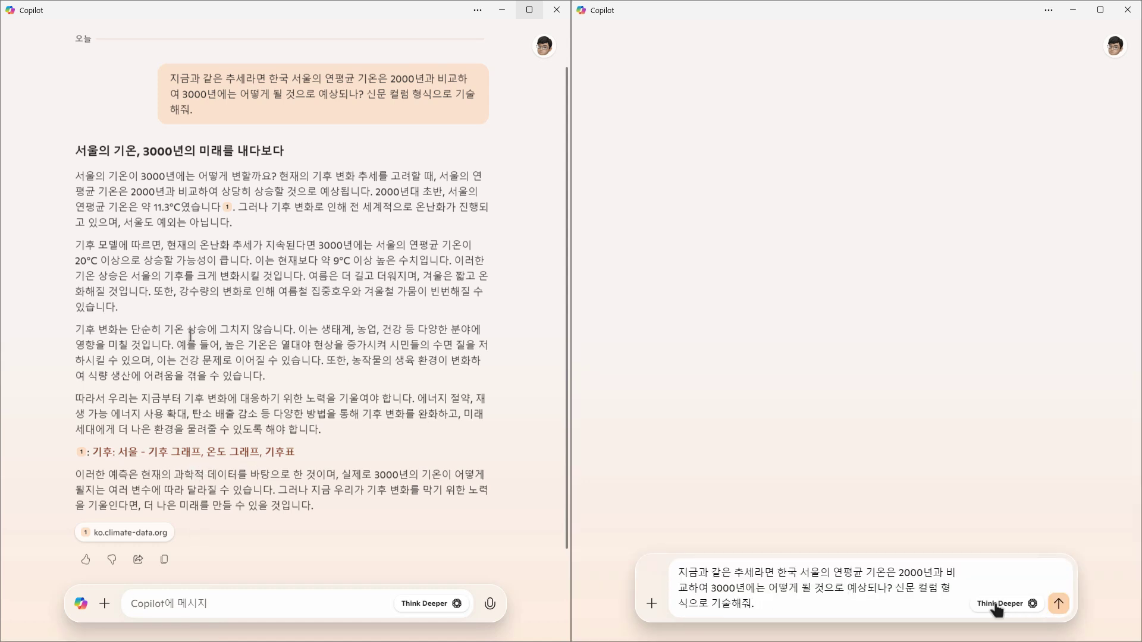
click(987, 611)
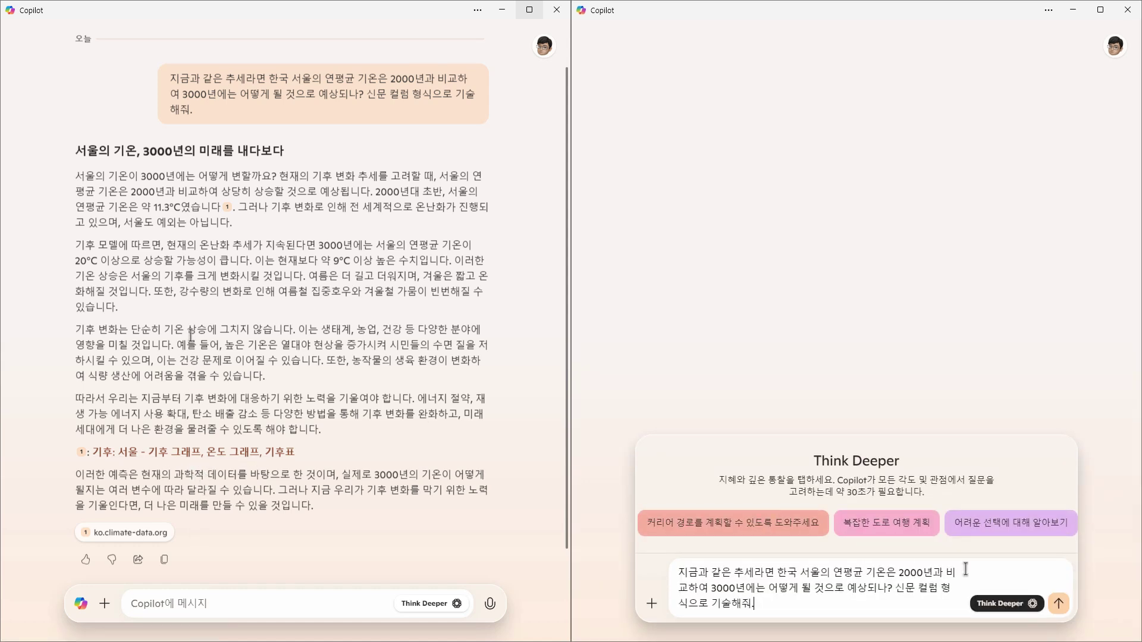
click(1056, 606)
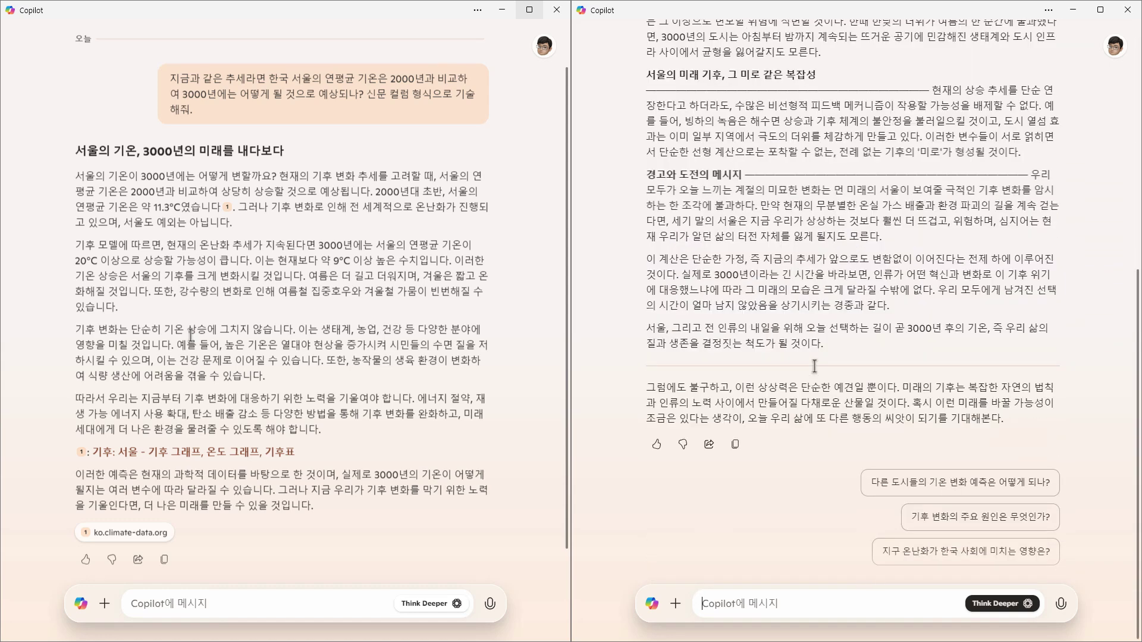
- Read through the Think Deeper newspaper column on Seoul's climate and compare it with the standard answer
scroll(815, 366, up, 4)
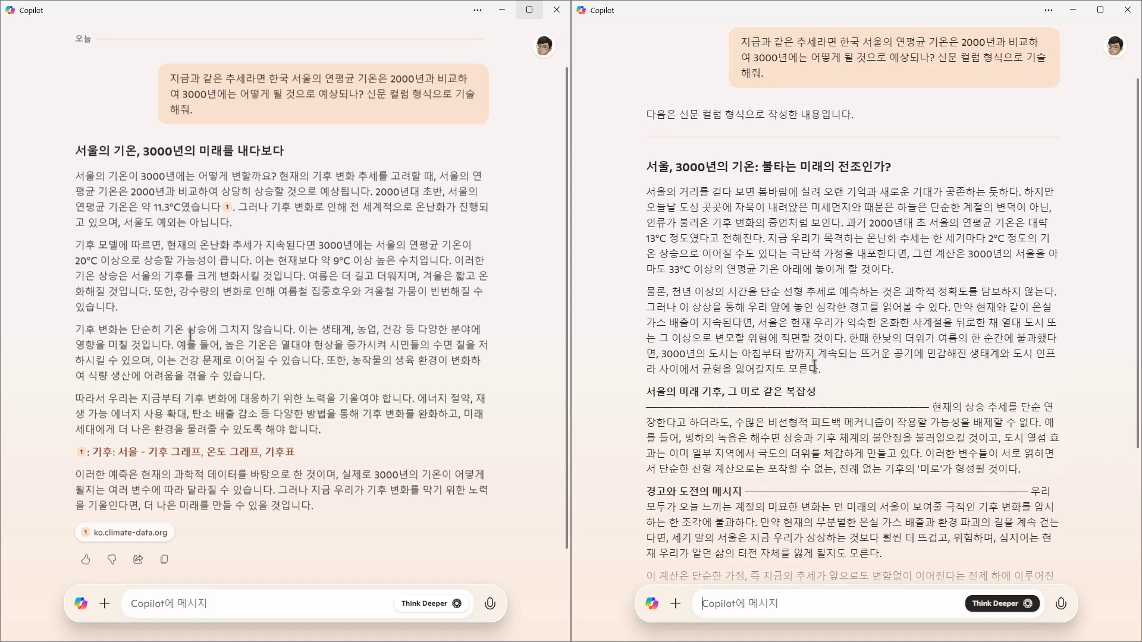
scroll(815, 366, down, 2)
scroll(815, 366, down, 1)
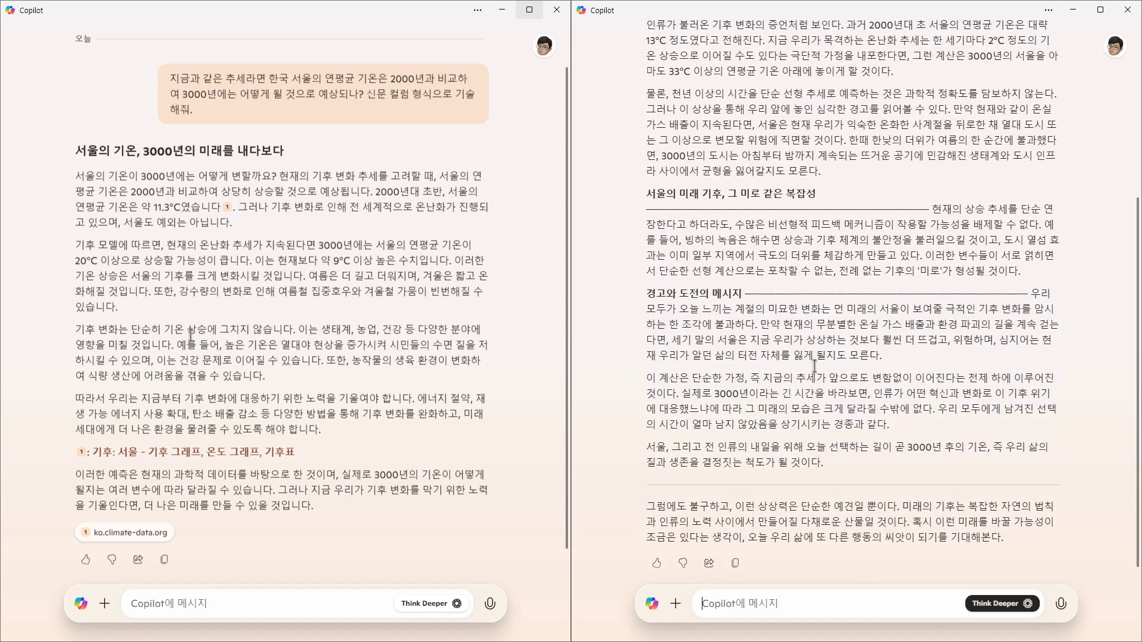
scroll(815, 366, up, 1)
scroll(815, 366, up, 2)
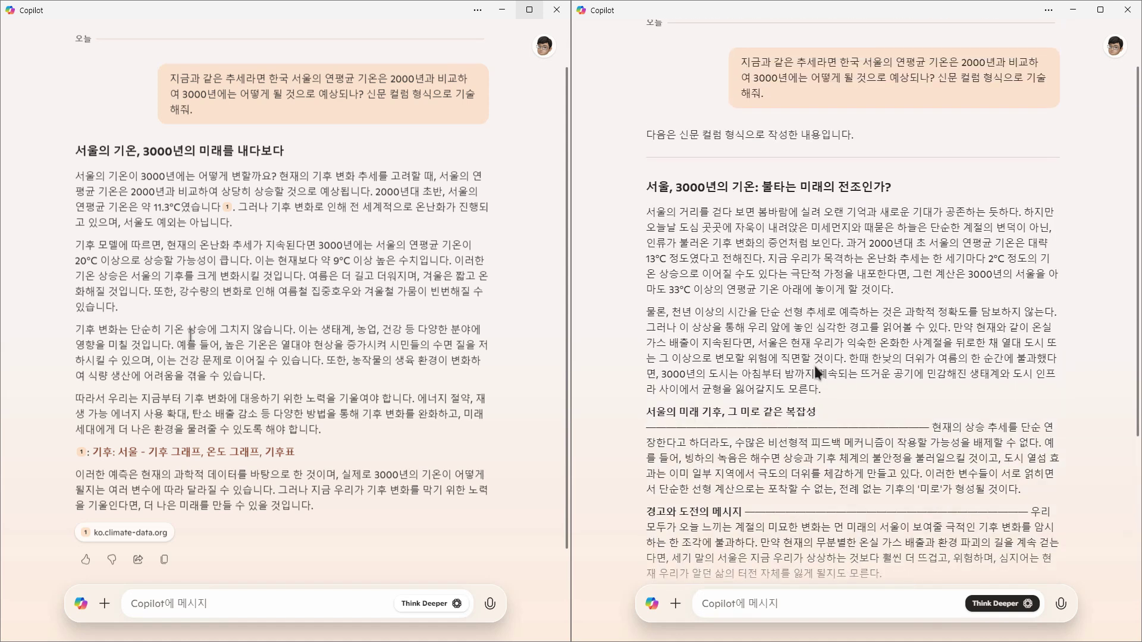
scroll(817, 372, down, 2)
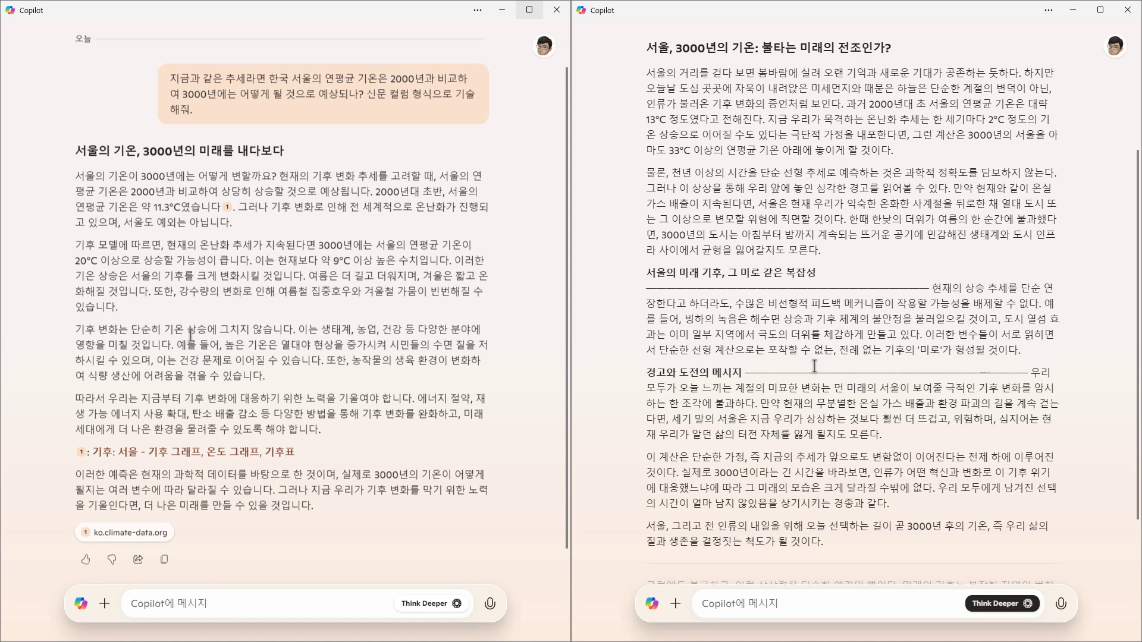
scroll(815, 366, down, 1)
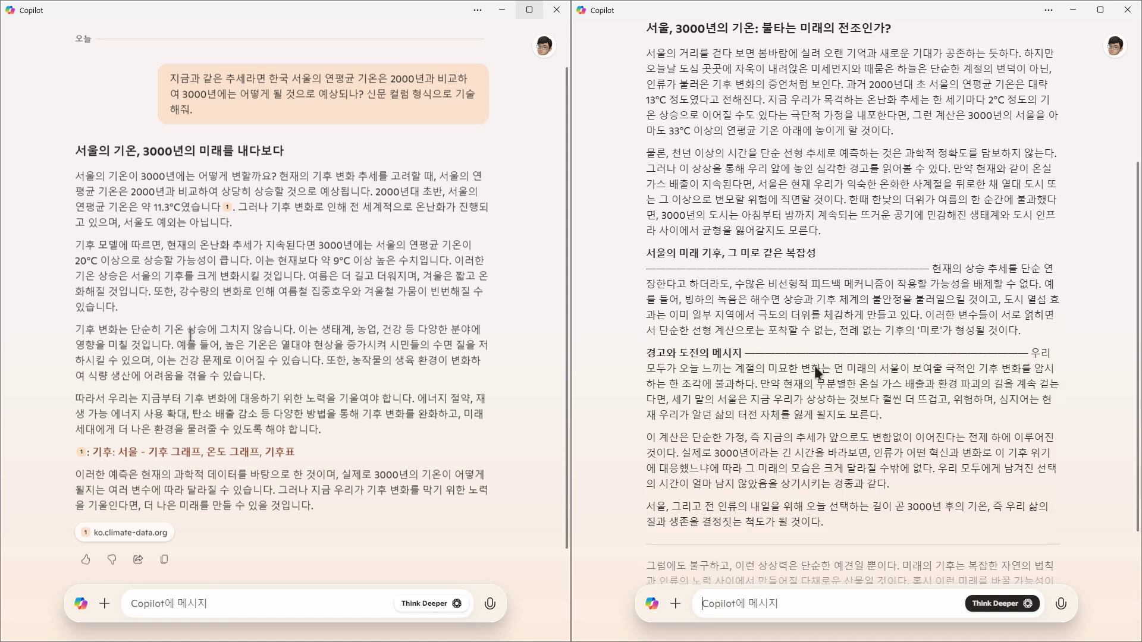
scroll(815, 367, up, 2)
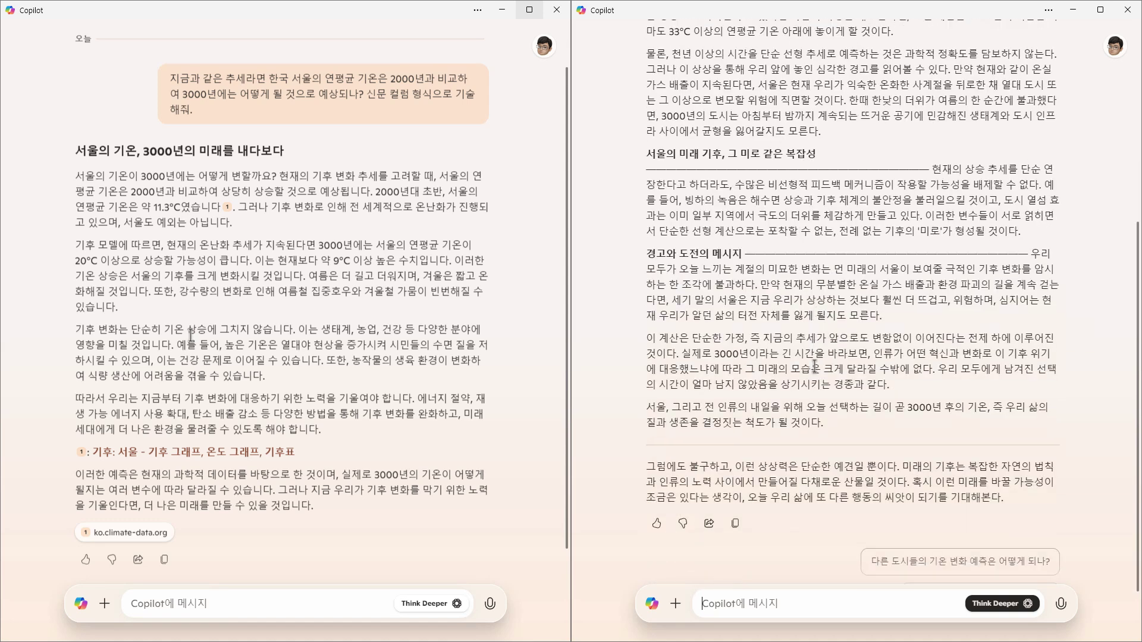
scroll(815, 365, up, 2)
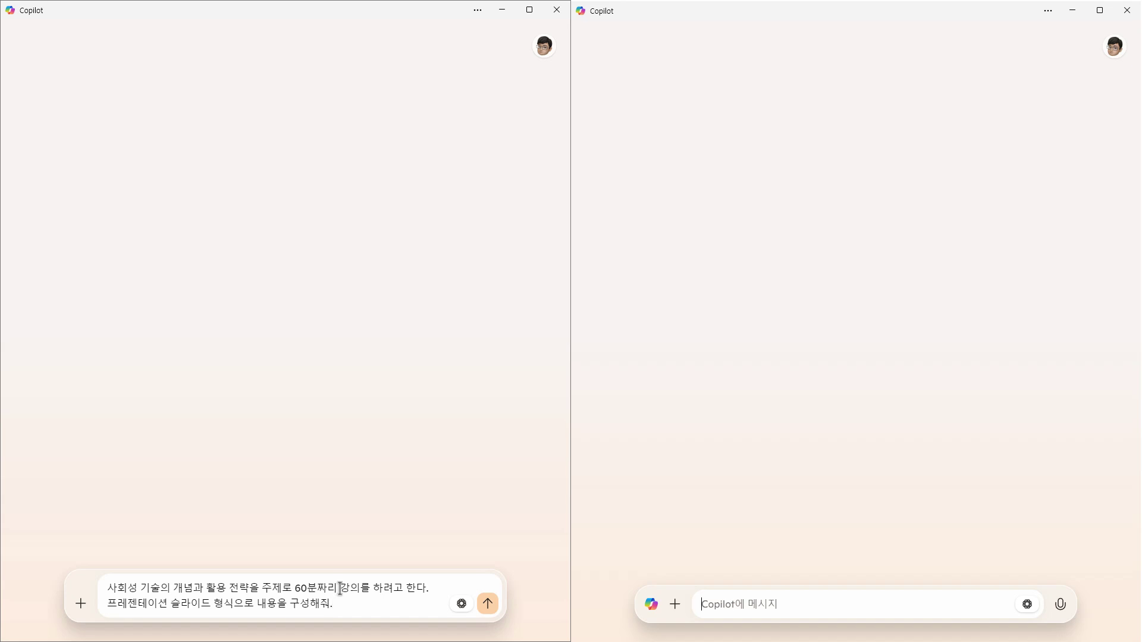
- Submit the prompt for a 60-minute social skills lecture in slide format without Think Deeper and look through the reply
click(486, 603)
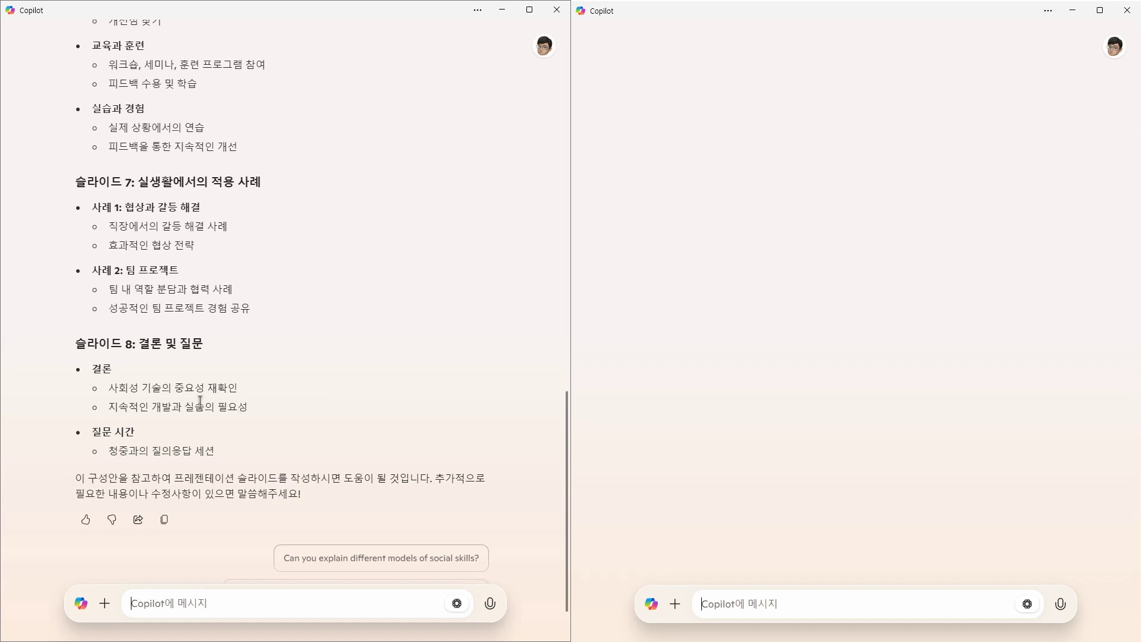
scroll(249, 365, up, 10)
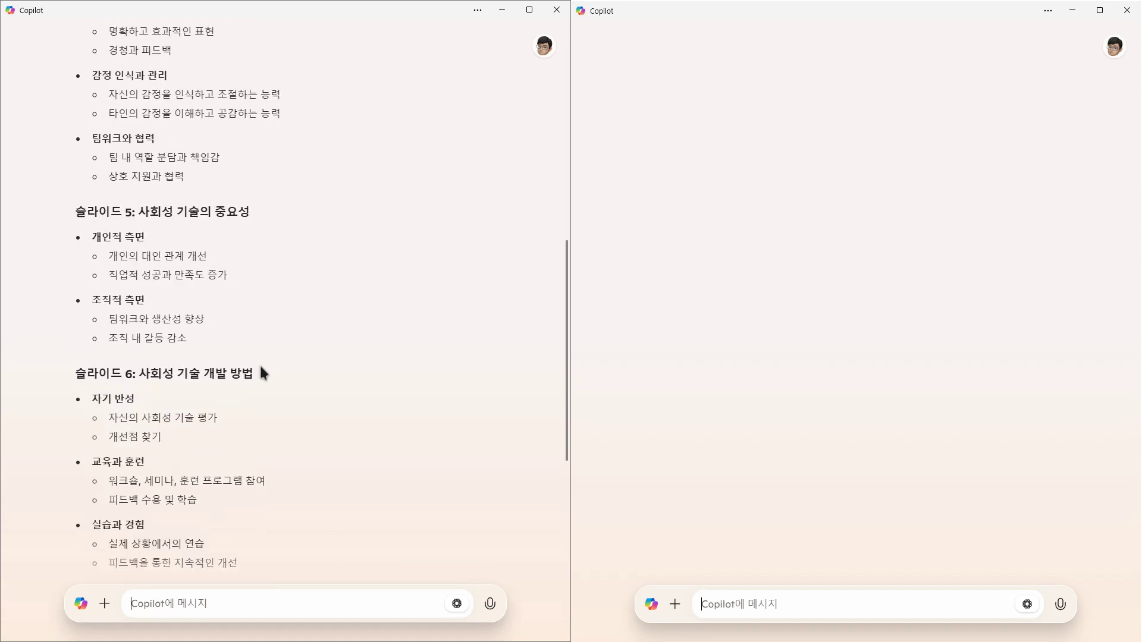
scroll(260, 368, up, 6)
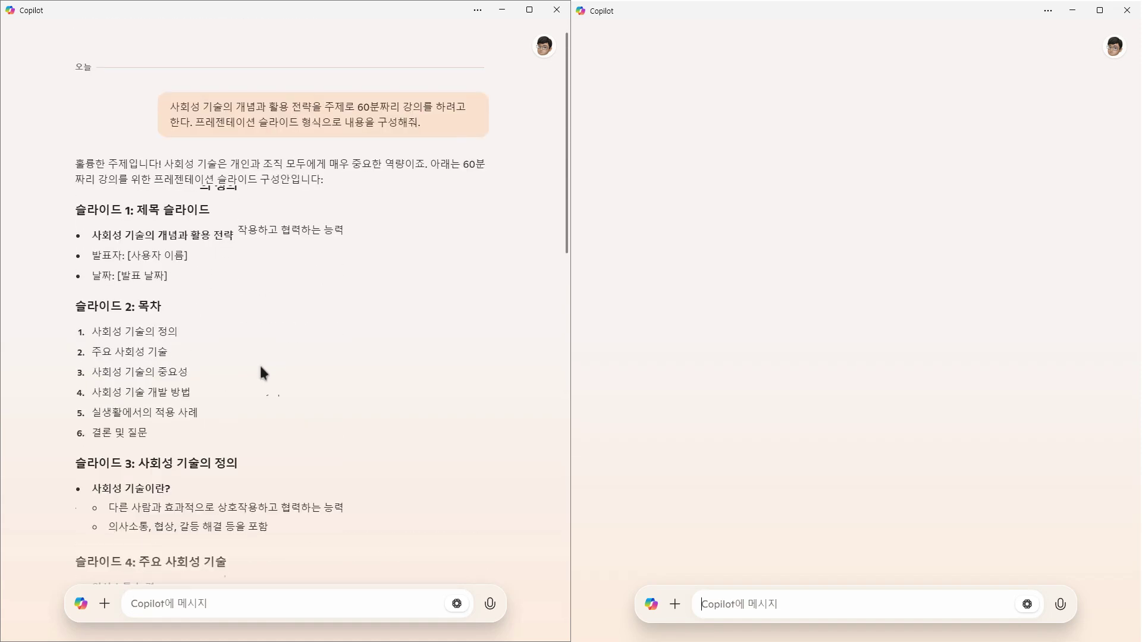
scroll(260, 372, down, 3)
- Submit the same 60-minute social skills lecture prompt in the second Copilot window with Think Deeper and look through the reply
text(사회성 기술의 개념과 활용 전략을 주제로 60분짜리 강의를 하려고 한다. 프레젠테이션 슬라이드 형식으로 내용을 구성해줘.)
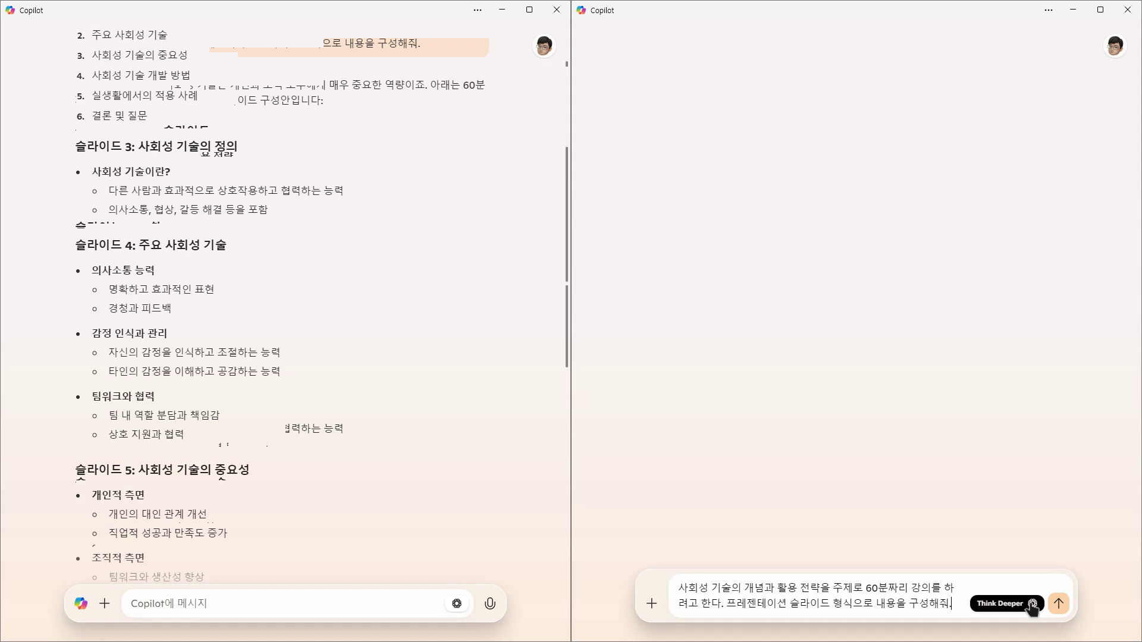
key(Return)
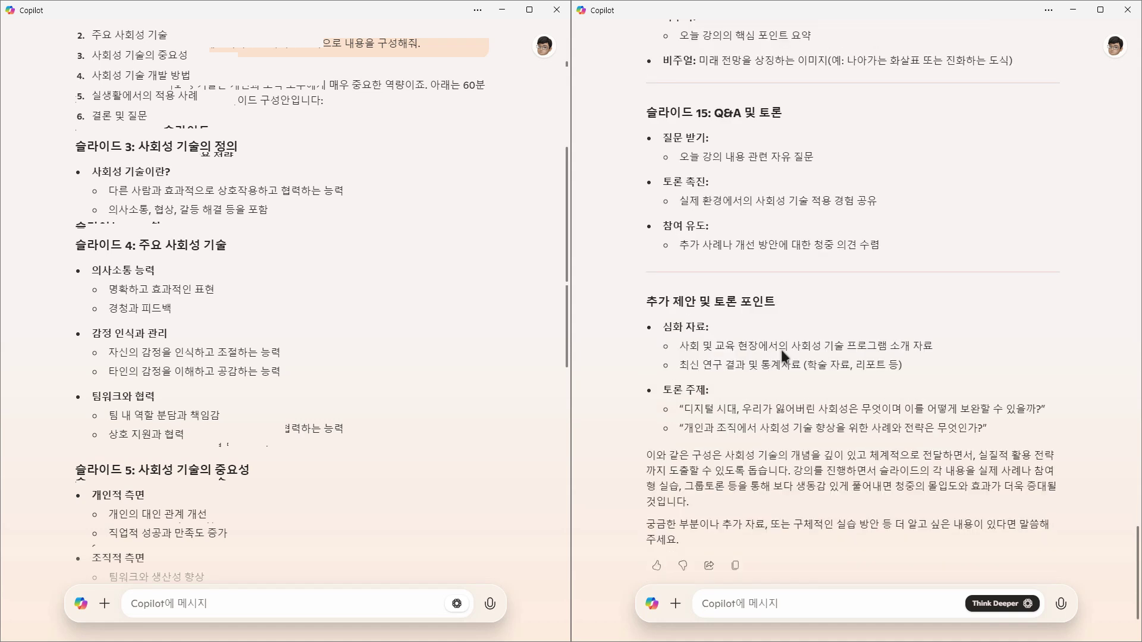
scroll(781, 349, up, 6)
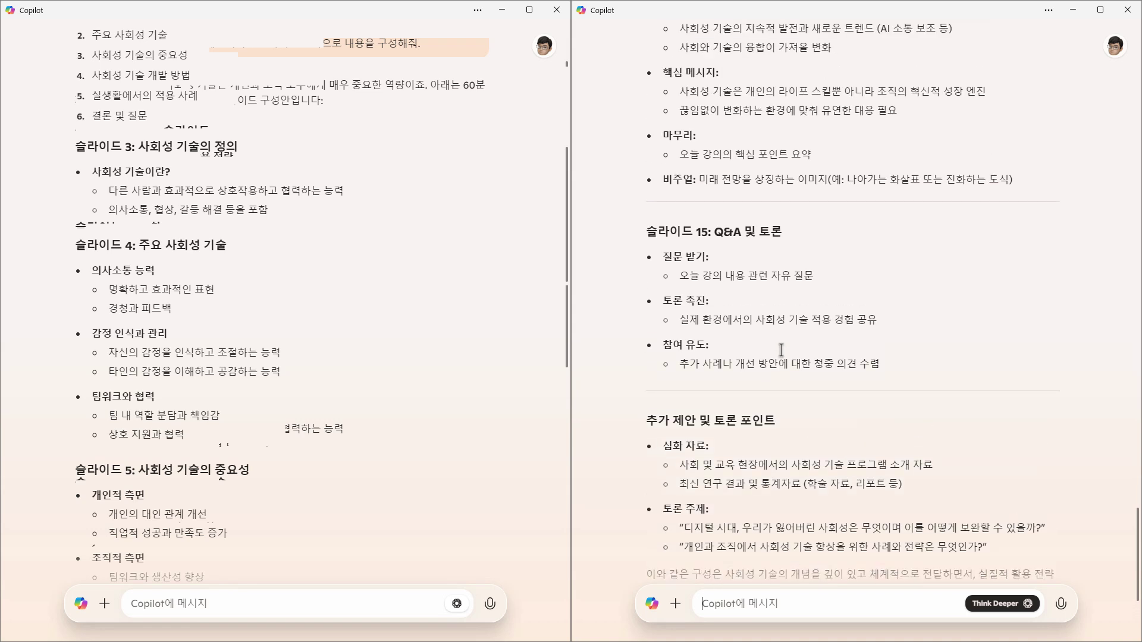
scroll(781, 351, up, 4)
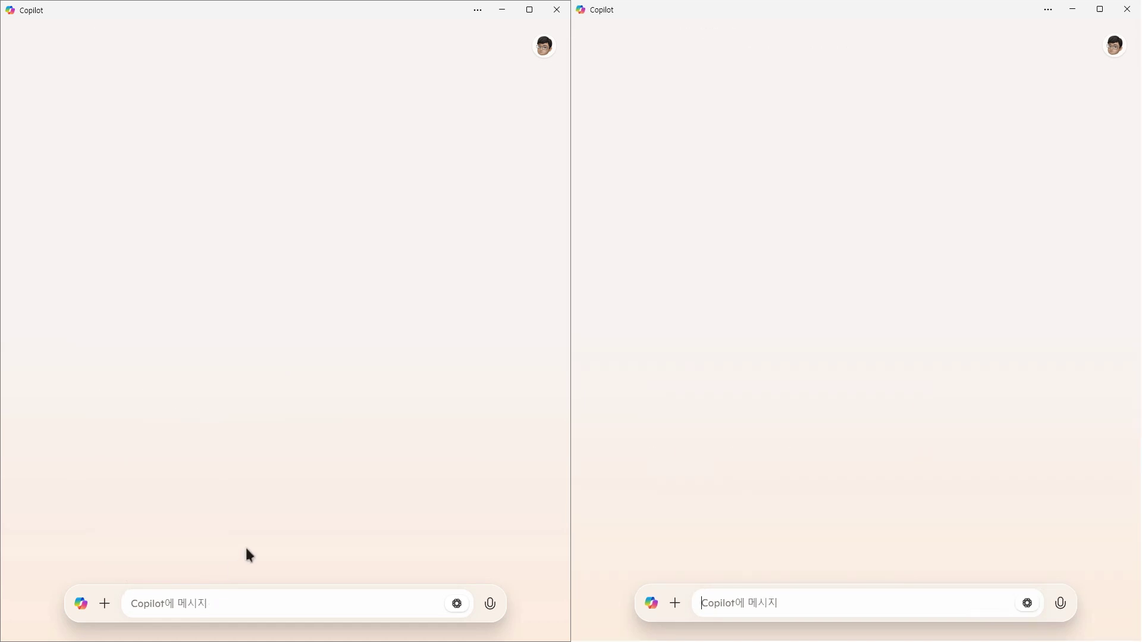
- Ask the first Copilot window without Think Deeper: "양자 컴퓨팅의 개발과 보급이 기업 경영 전략에 어떤 영향을 줄 수 있는지 대학 교수와 학생의 대화 형식으로 정리해줘."
text(양자 컴퓨팅의 개발과 보급이 기업 경영 전략에 어떤 영향을 줄 수 있는지 대학 교수와 학생의 대화 형식으로 정리해줘.)
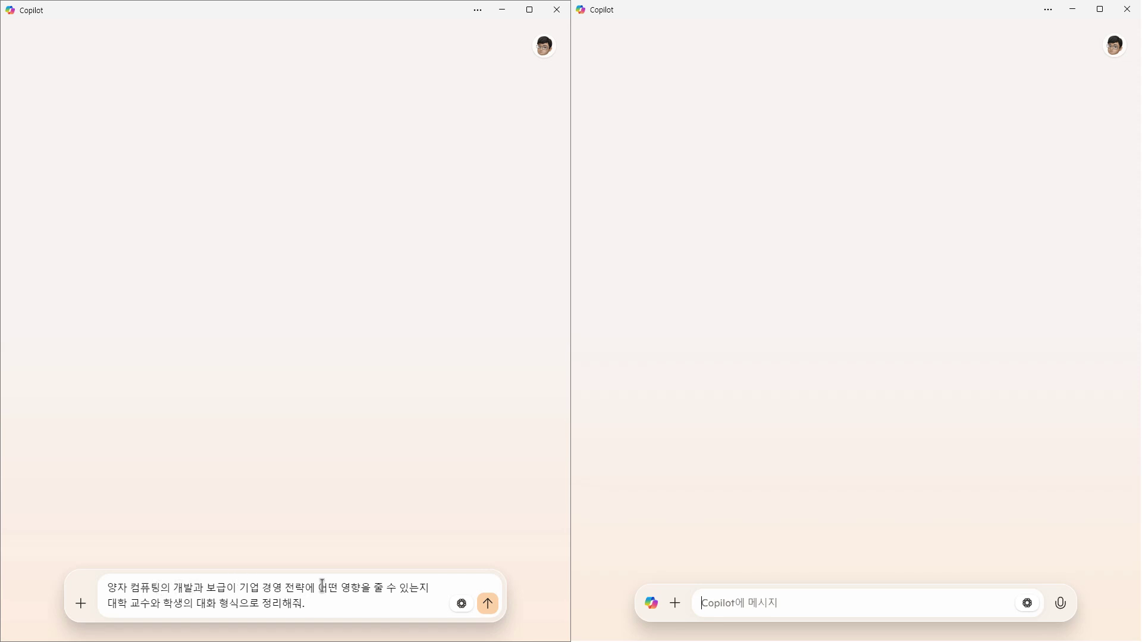
click(488, 604)
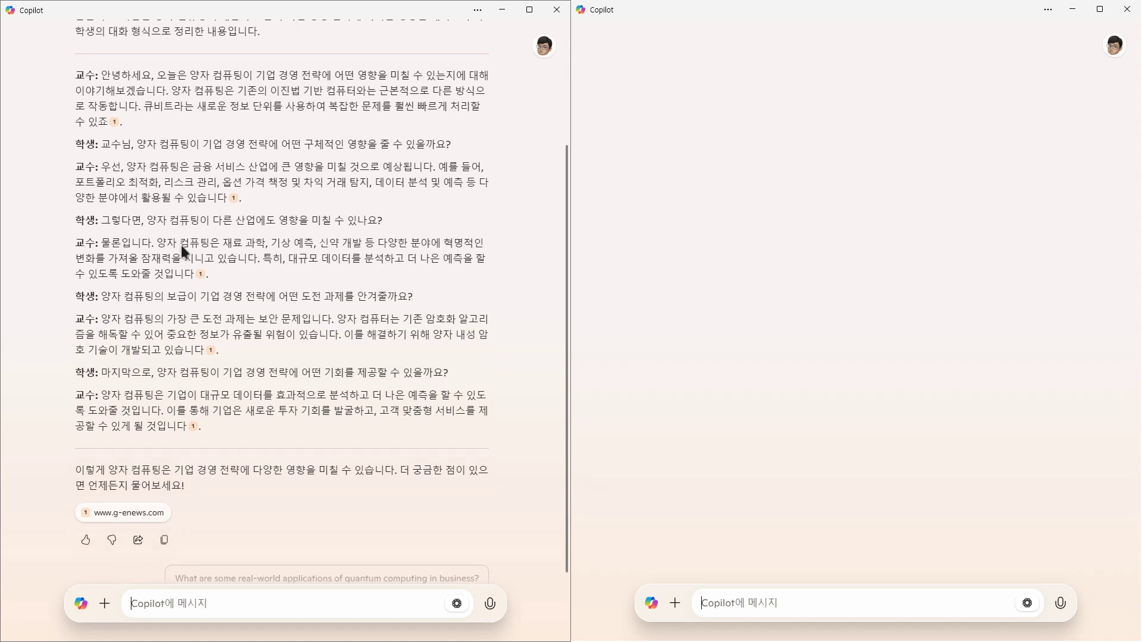
scroll(304, 456, up, 1)
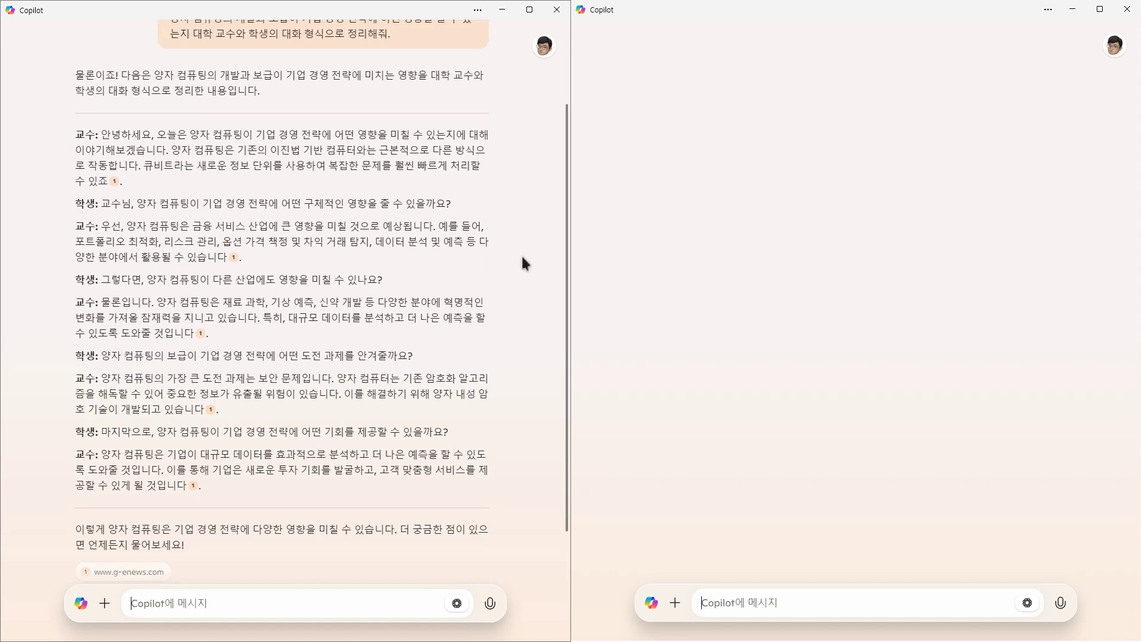
- Submit the same professor-student dialogue prompt on quantum computing and business strategy in the second Copilot window with Think Deeper
text(양자 컴퓨팅의 개발과 보급이 기업 경영 전략에 어떤 영향을 줄 수 있는지 대학 교수와 학생의 대화 형식으로 정리해줘.)
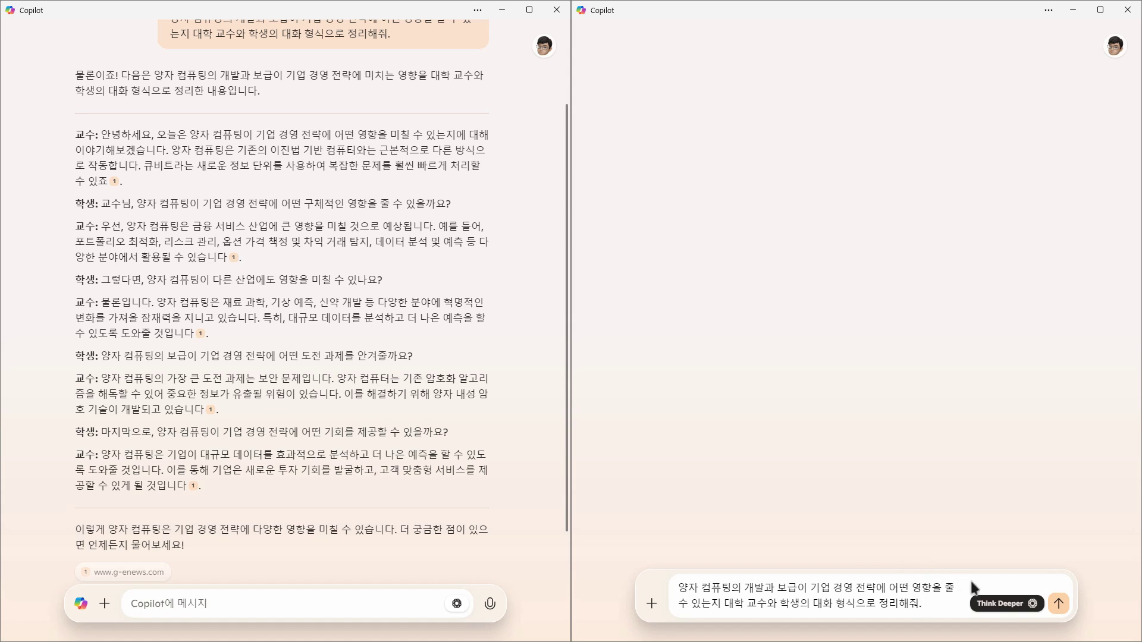
click(1059, 604)
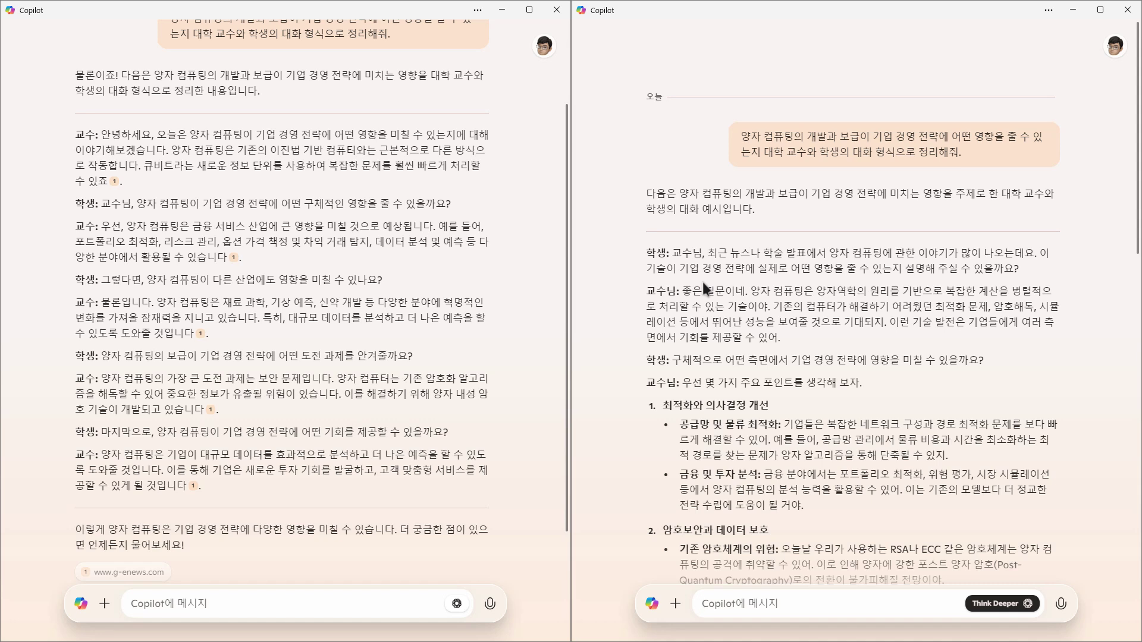
- Read the Think Deeper dialogue on quantum computing and highlight the professor's Quantum-readiness advice, from R&D investment through risk management
scroll(703, 283, down, 1)
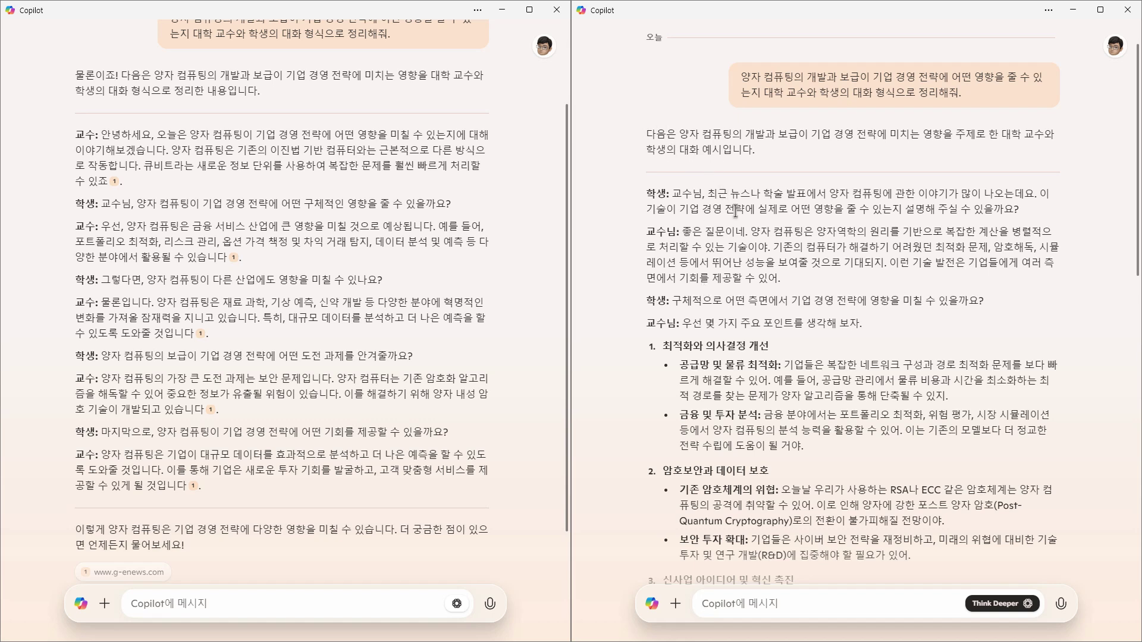
scroll(736, 210, down, 8)
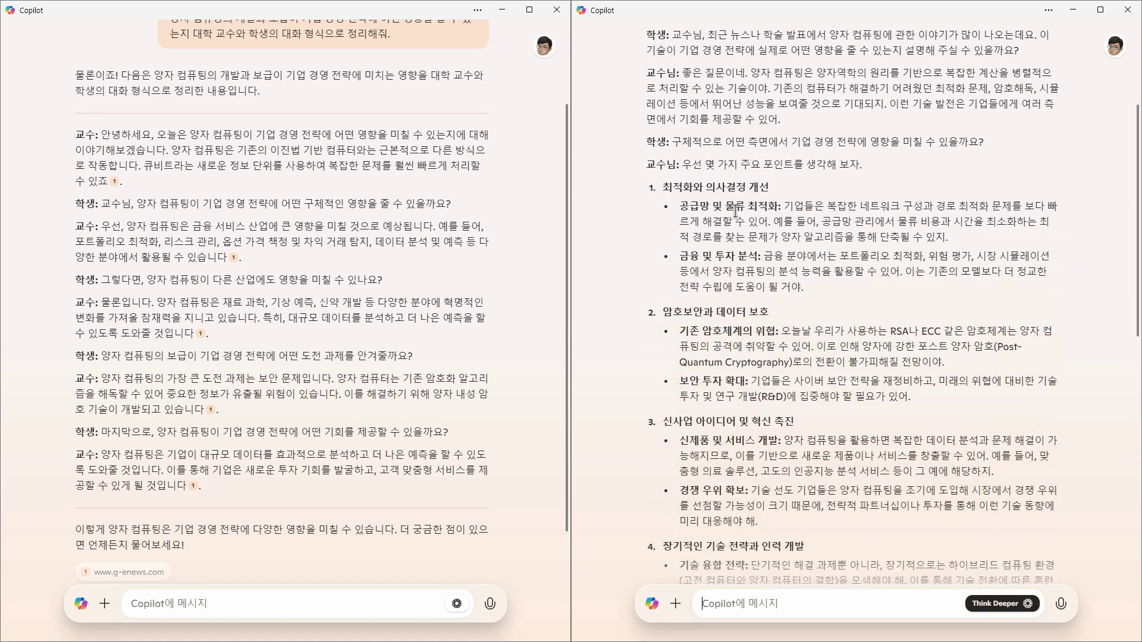
scroll(736, 211, down, 3)
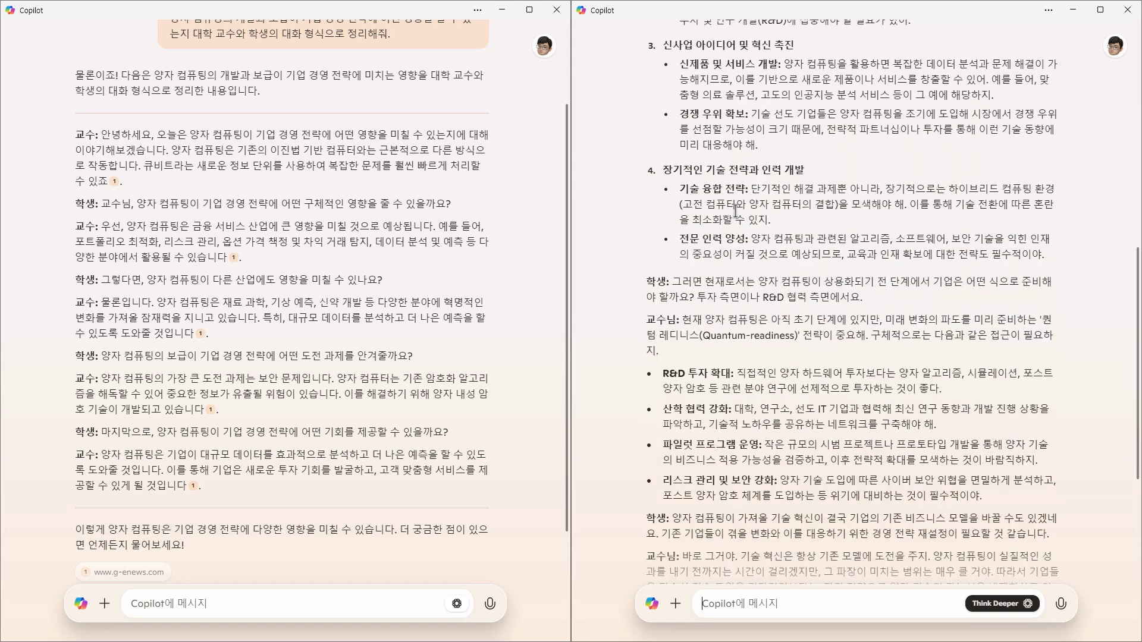
scroll(735, 209, down, 1)
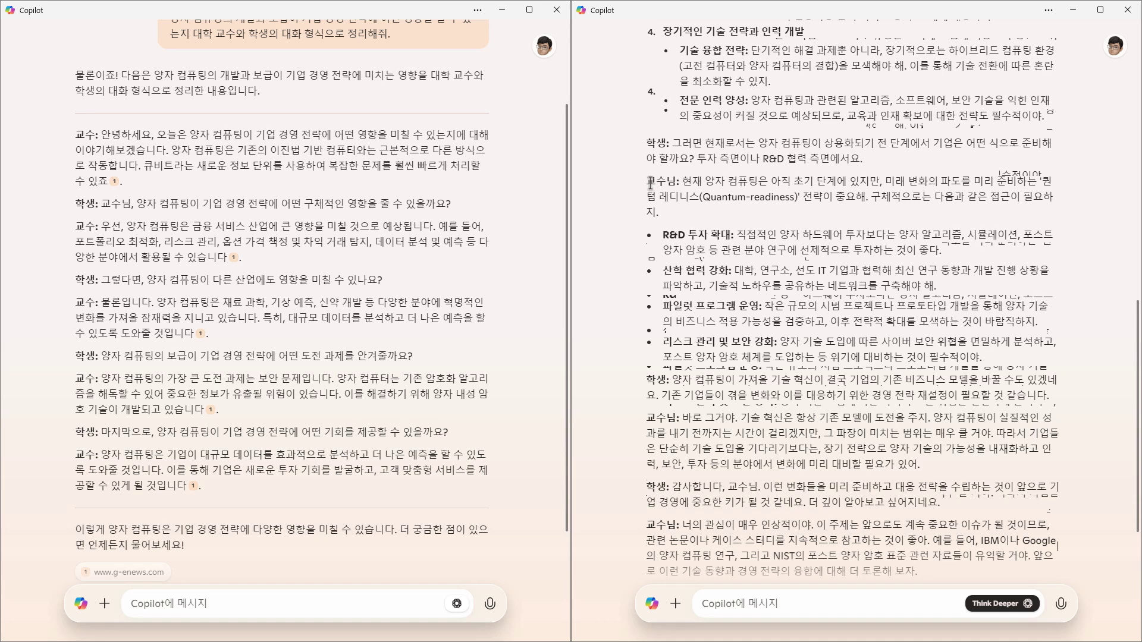
drag(649, 181, 994, 357)
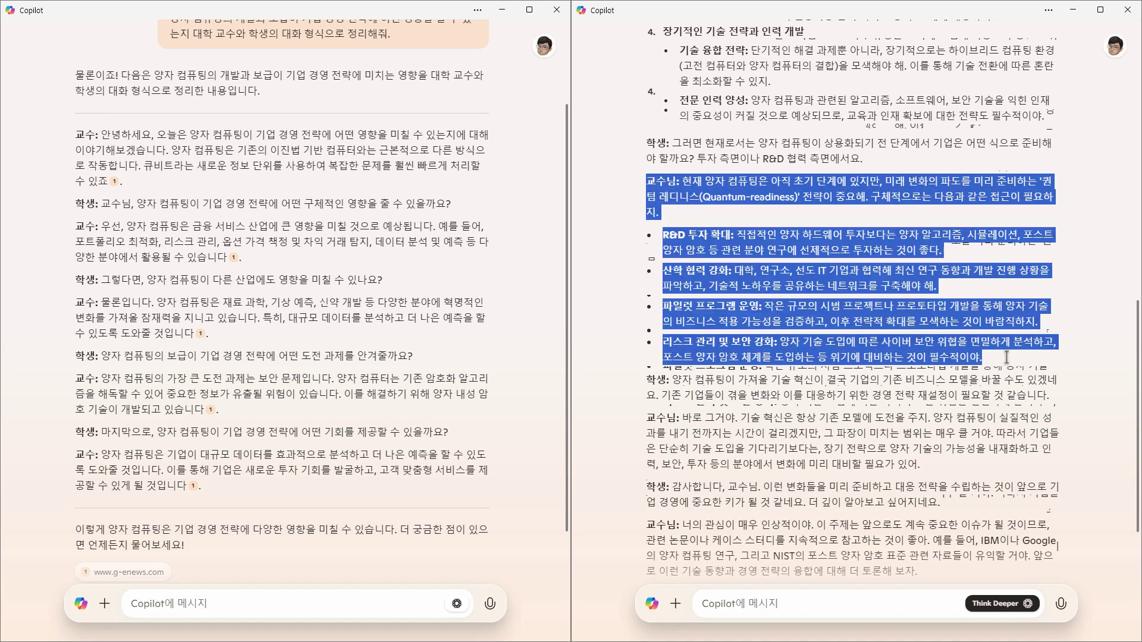
click(871, 418)
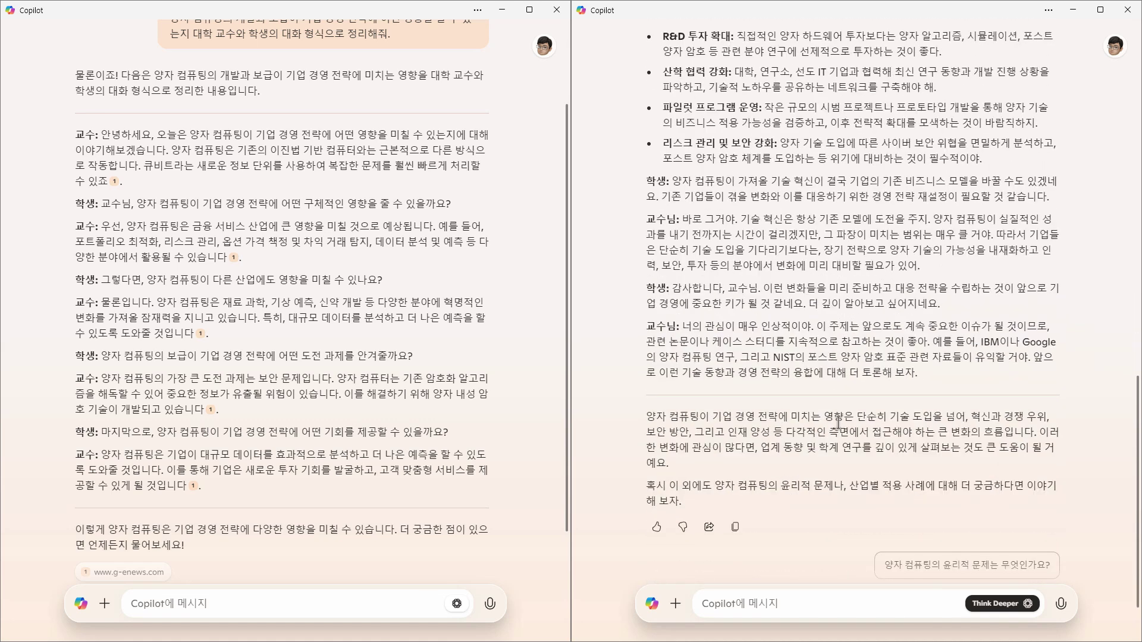
- Go back over the Think Deeper dialogue's four numbered strategy points, from optimization and decision-making to long-term technology and workforce strategy
scroll(838, 423, up, 2)
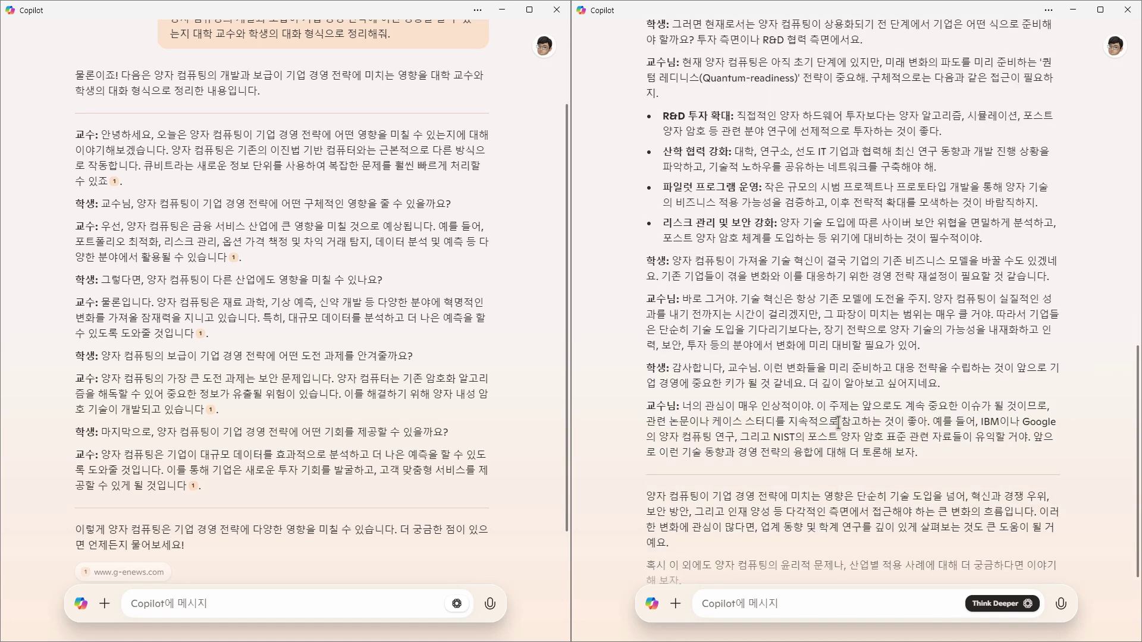
scroll(839, 422, up, 2)
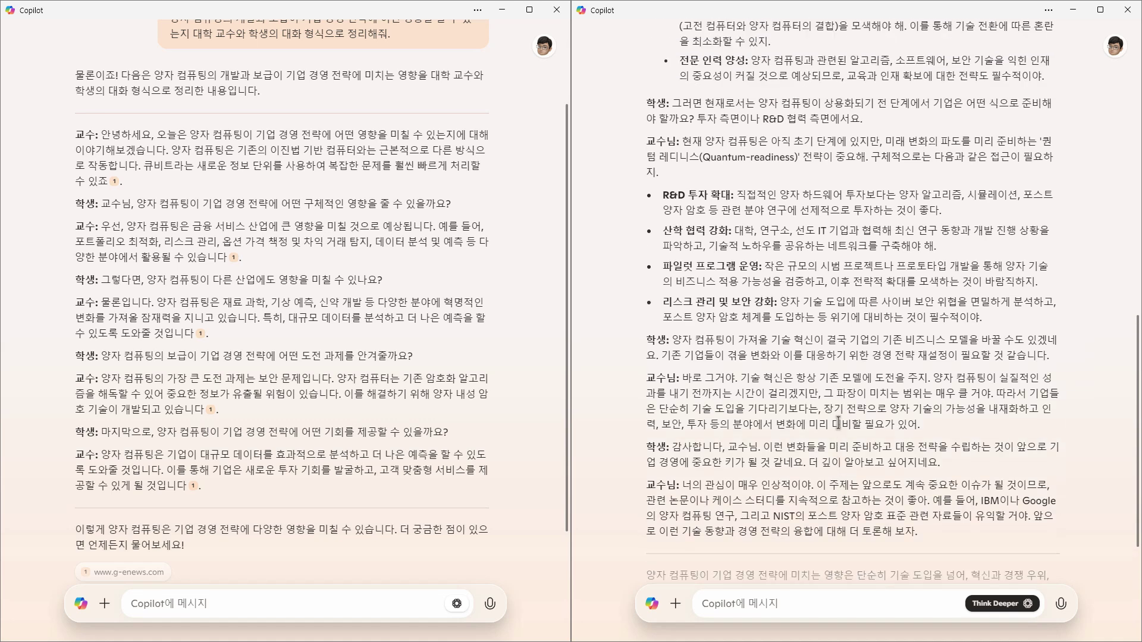
scroll(839, 423, up, 10)
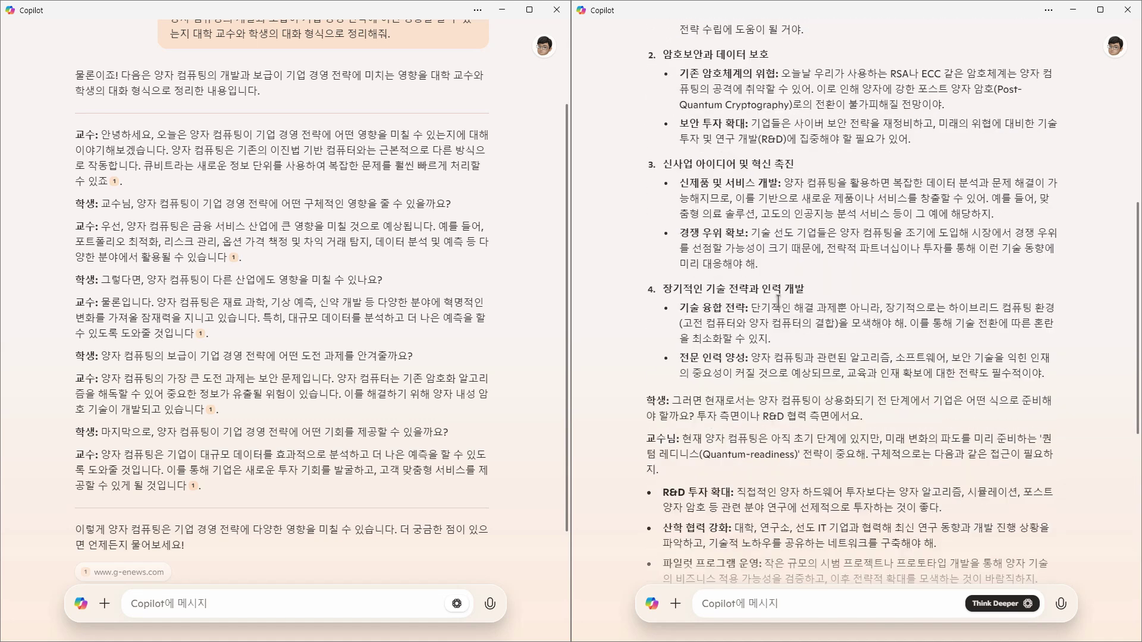
scroll(778, 300, up, 4)
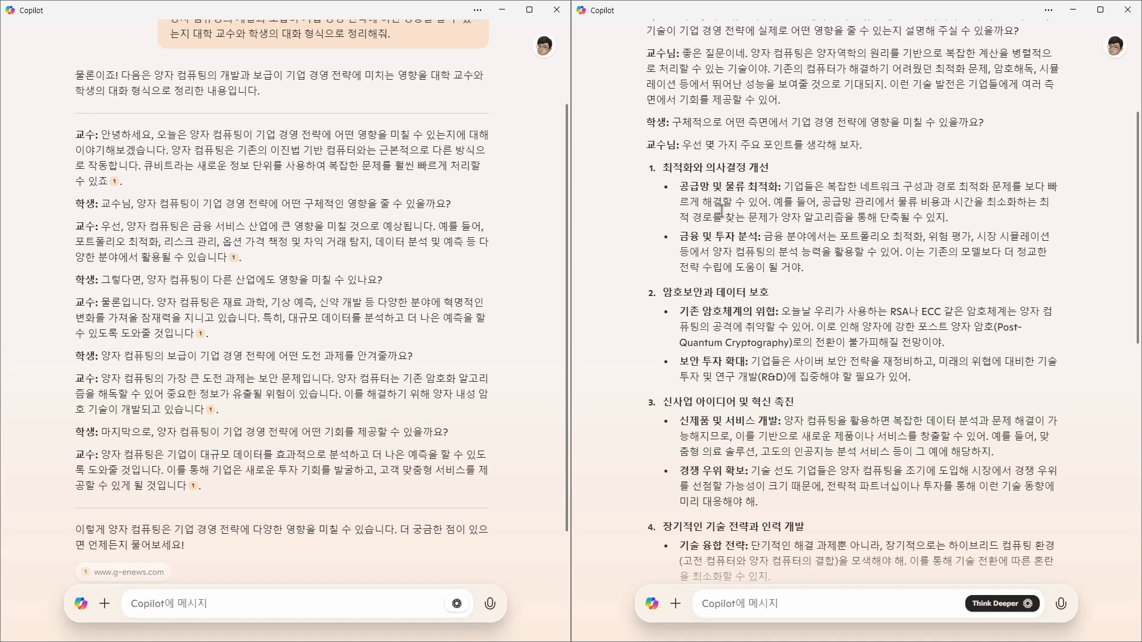
scroll(771, 305, down, 1)
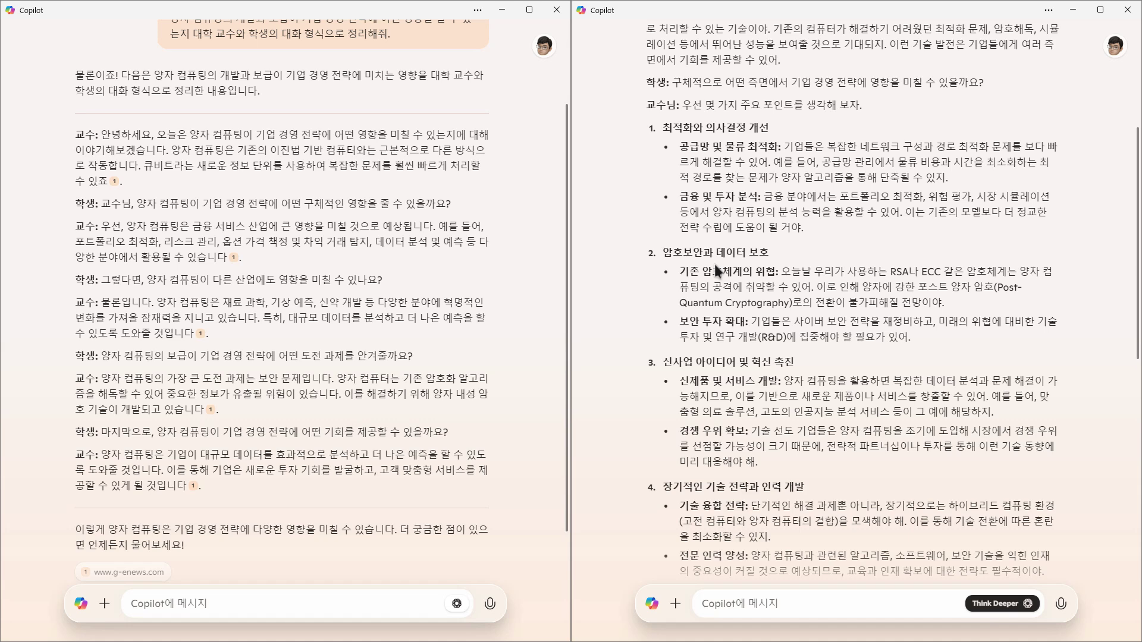
scroll(715, 264, down, 5)
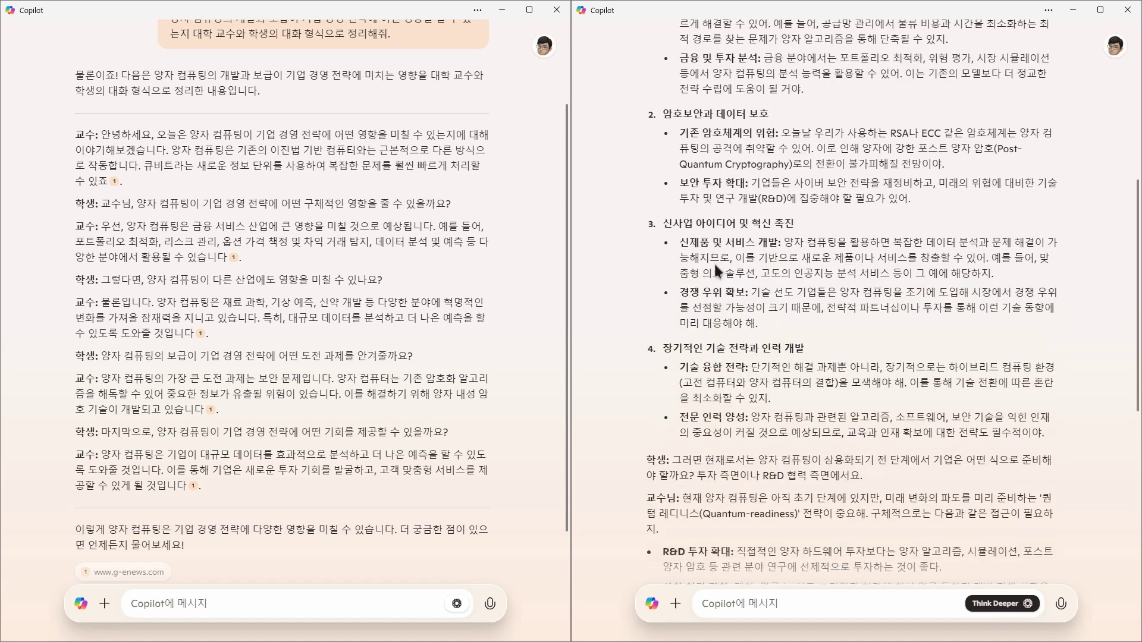
scroll(715, 266, down, 4)
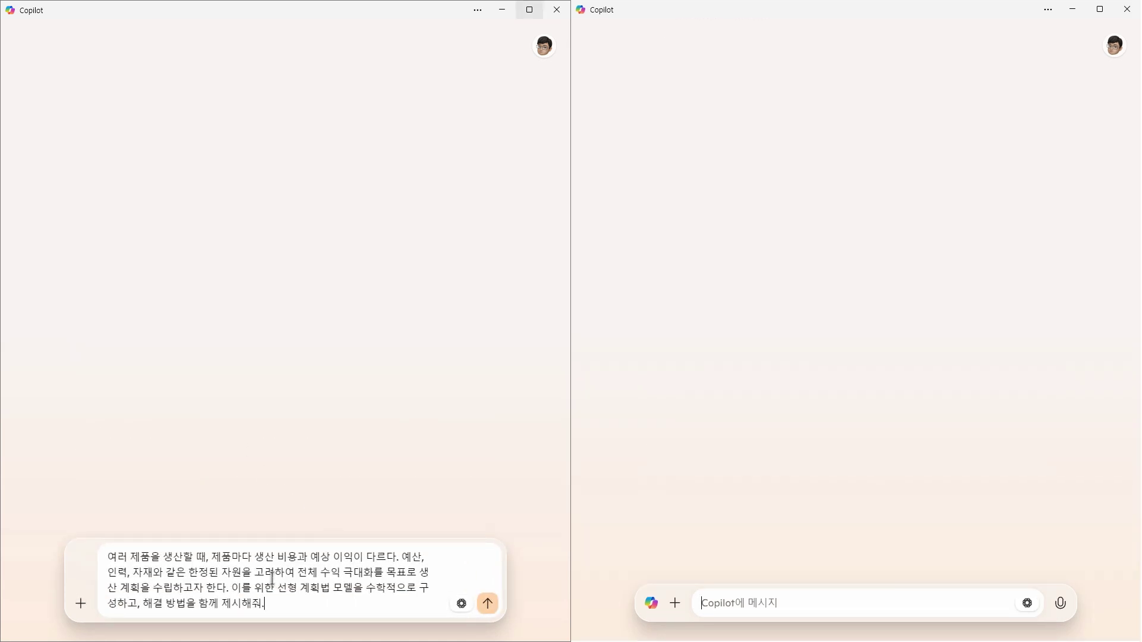
- Submit the linear programming production-planning prompt in the first Copilot window without Think Deeper and look through the reply
click(486, 604)
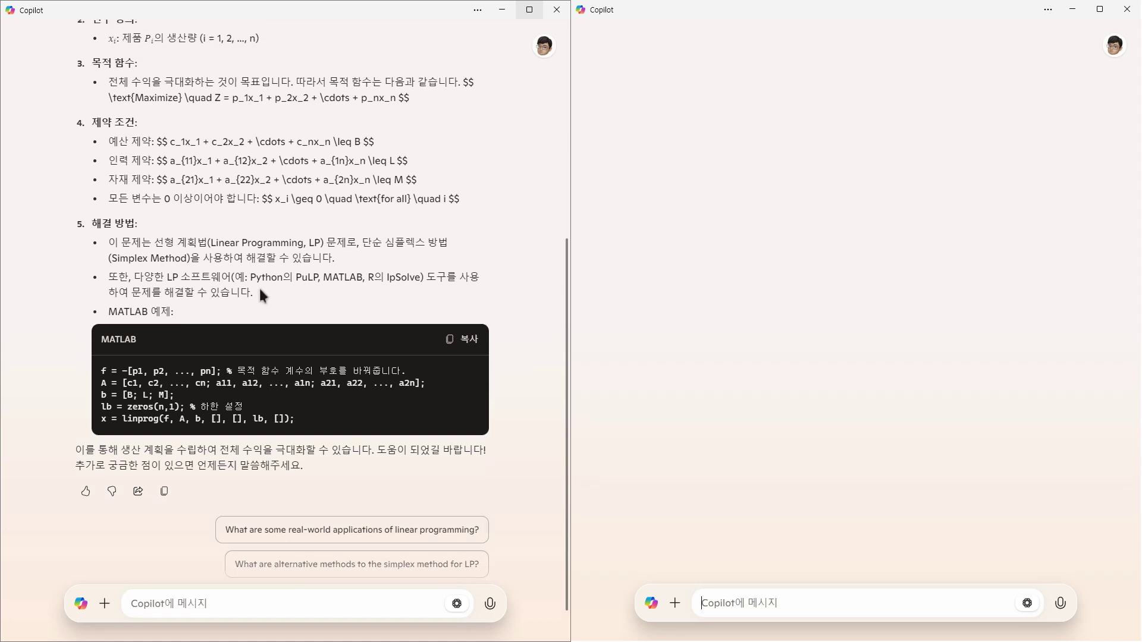
scroll(340, 386, up, 5)
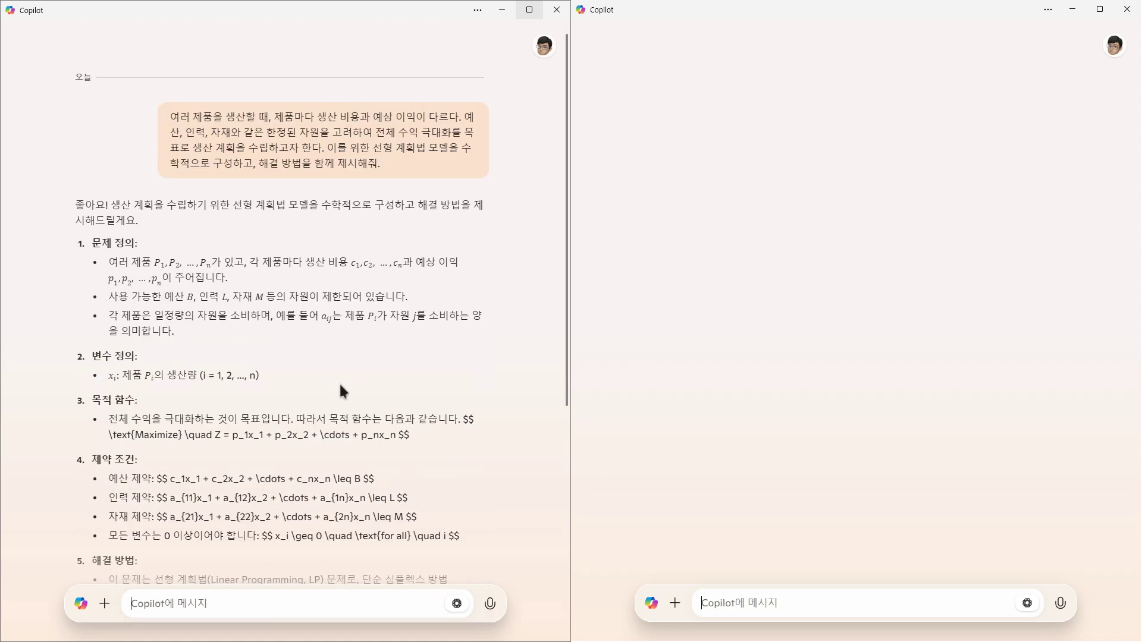
scroll(340, 387, down, 2)
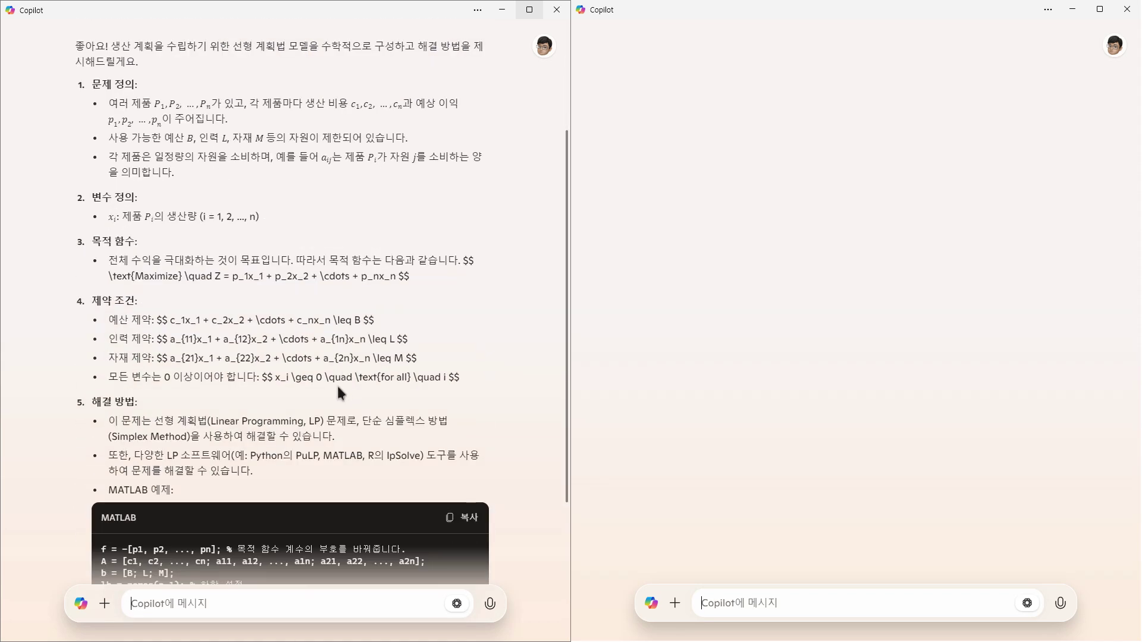
- Submit the same linear programming prompt on profit-maximizing production planning in the second Copilot window with Think Deeper and review the ASCII flowchart and conclusion
click(874, 604)
text(여러 제품을 생산할 때, 제품마다 생산 비용과 예상 이익이 다르다. 예산, 인력, 자재와 같은 한정된 자원을 고려하여 전체 수익 극대화를 목표로 생산 계획을 수립하고자 한다. 이를 위한 선형 계획법 모델을 수학적으로 구성하고, 해결 방법을 함께 제시해줘.)
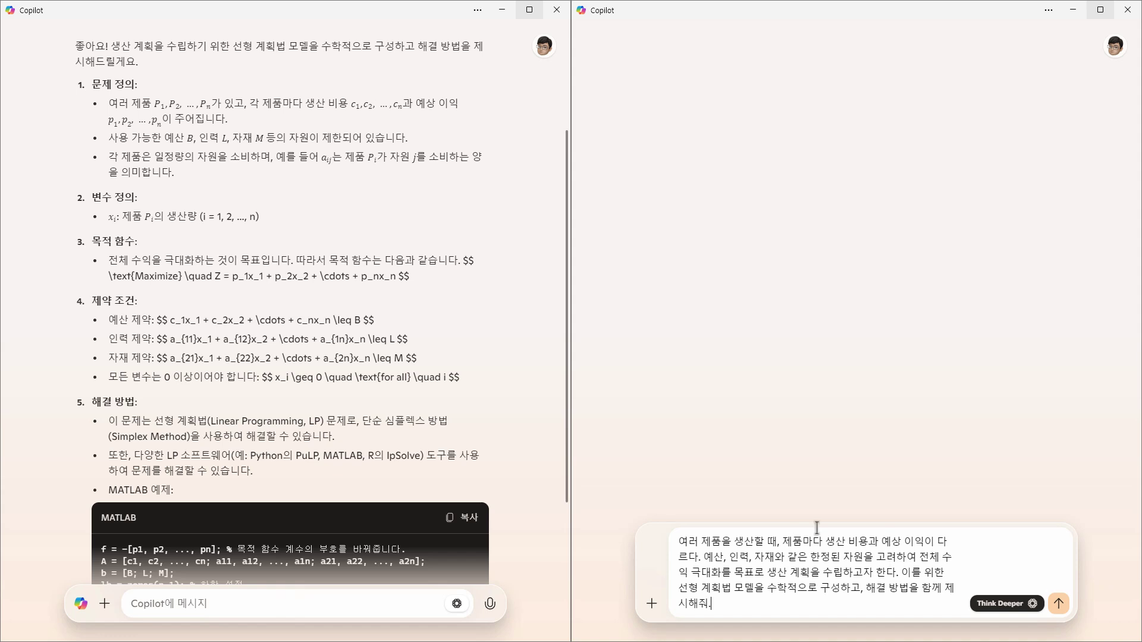
click(1058, 602)
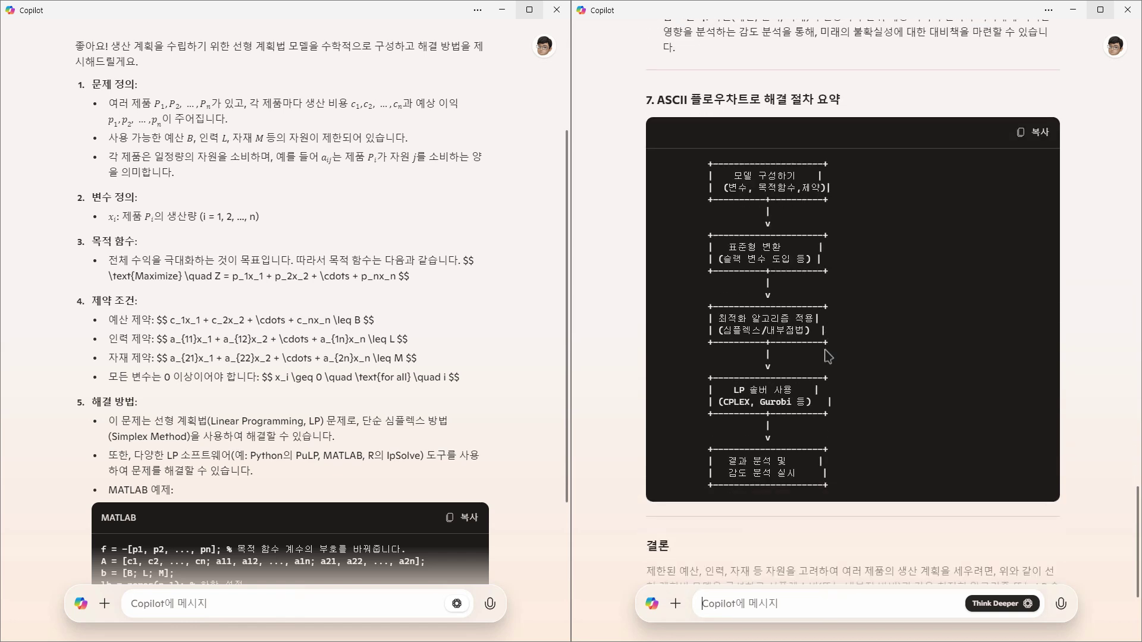
scroll(828, 356, up, 1)
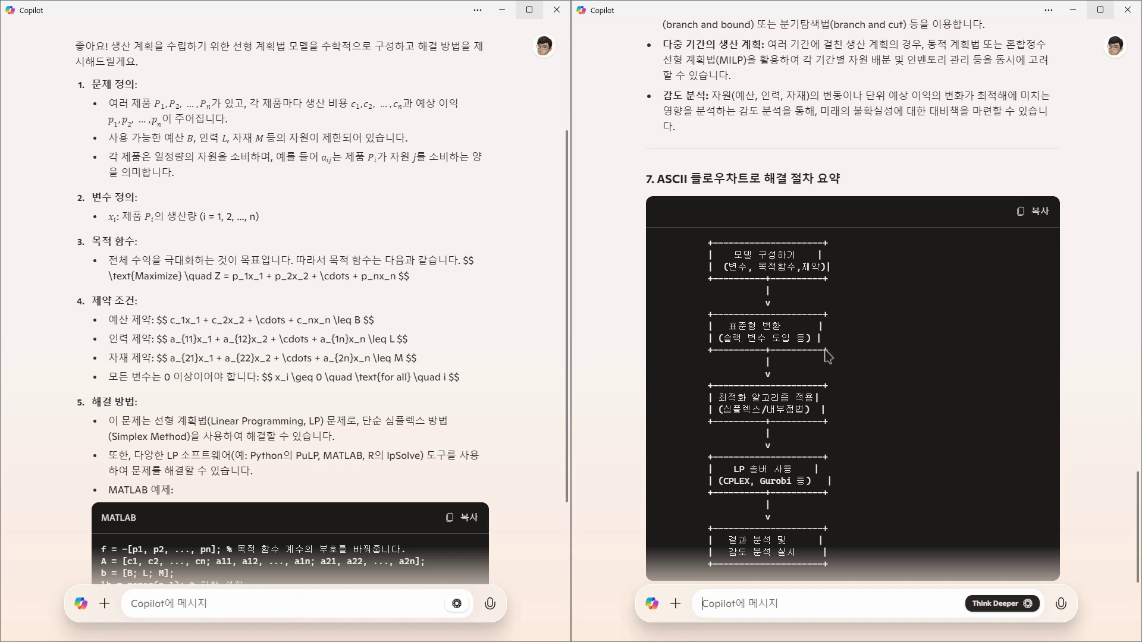
scroll(827, 354, down, 1)
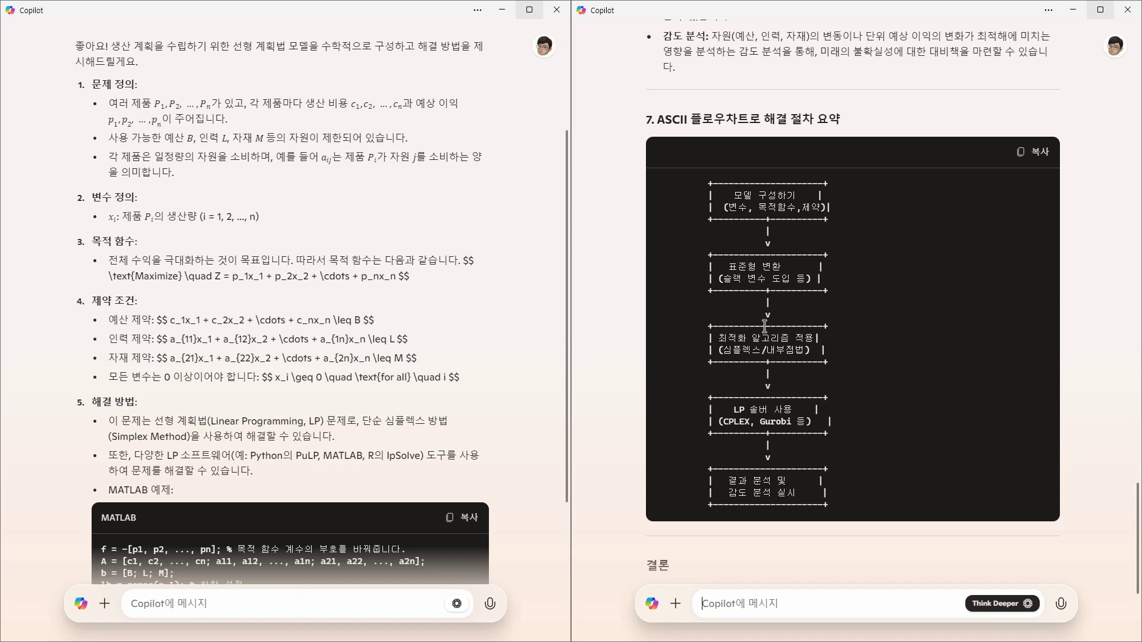
scroll(765, 326, down, 3)
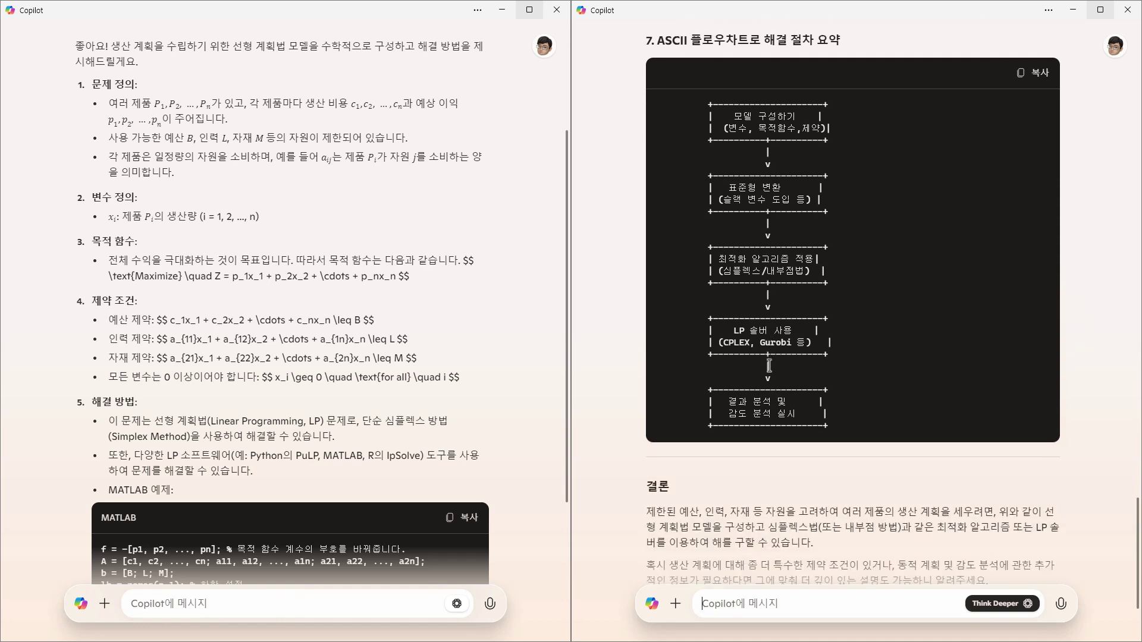
scroll(770, 366, down, 5)
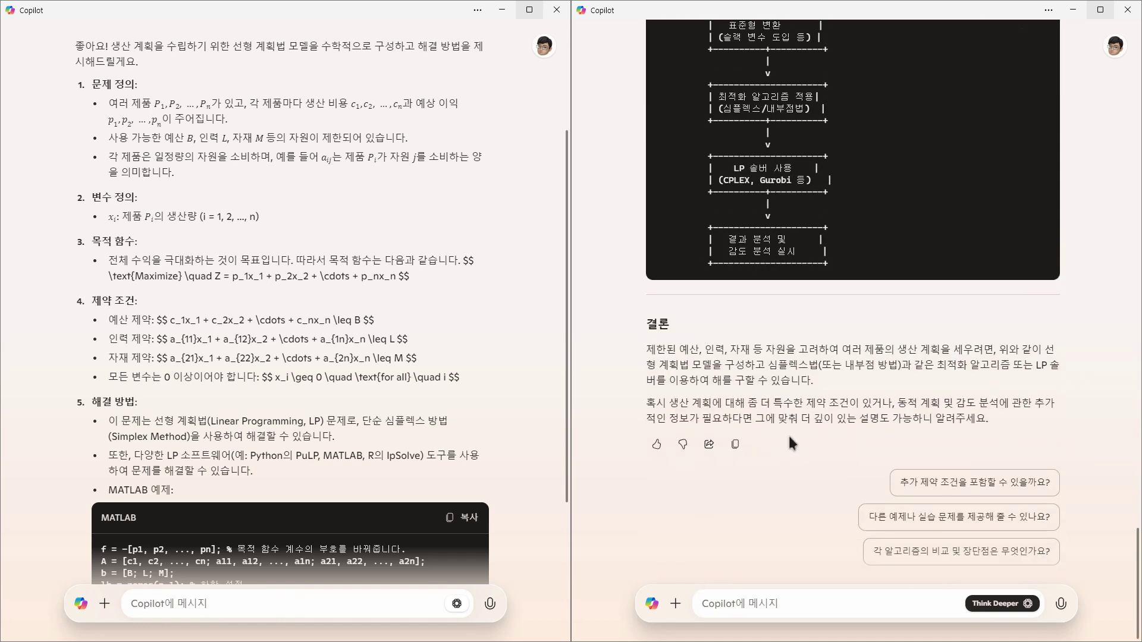
scroll(788, 433, up, 1)
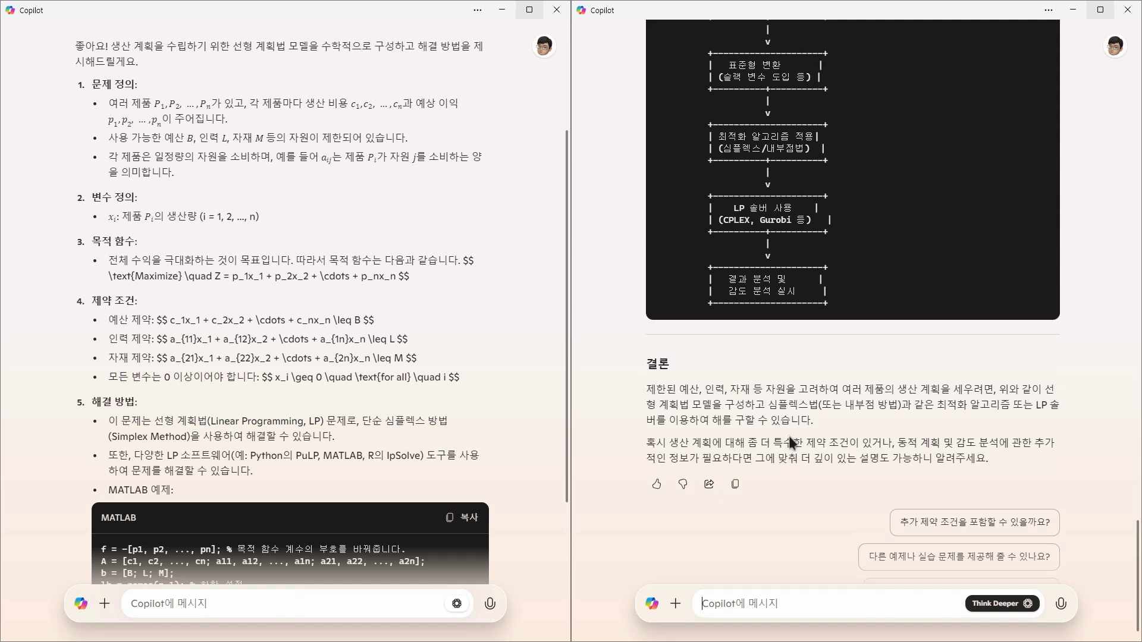
scroll(812, 449, up, 4)
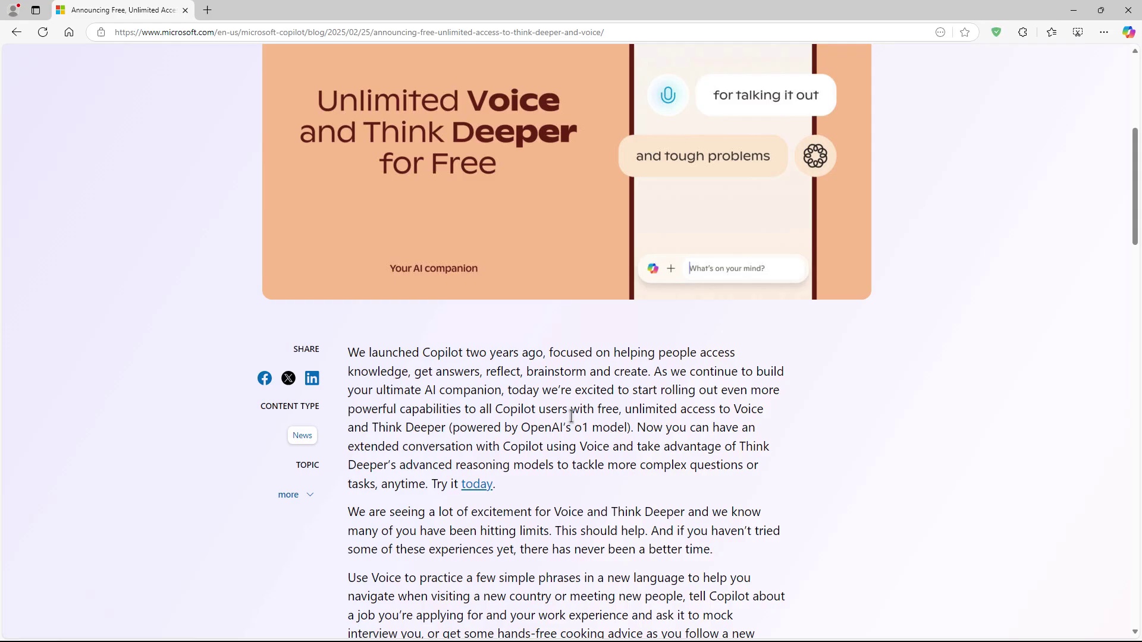
- Review the opening paragraphs of Microsoft's Think Deeper and Voice announcement in the browser, highlighting the "unlimited access" wording and the word "free"
scroll(571, 415, down, 3)
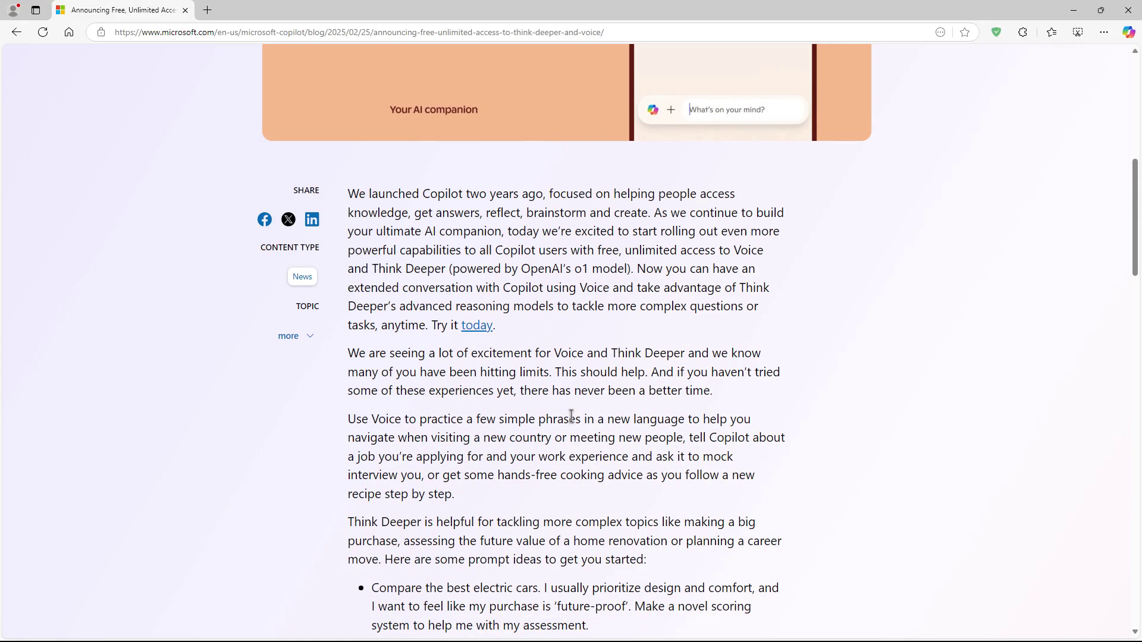
scroll(571, 415, down, 1)
scroll(571, 416, up, 3)
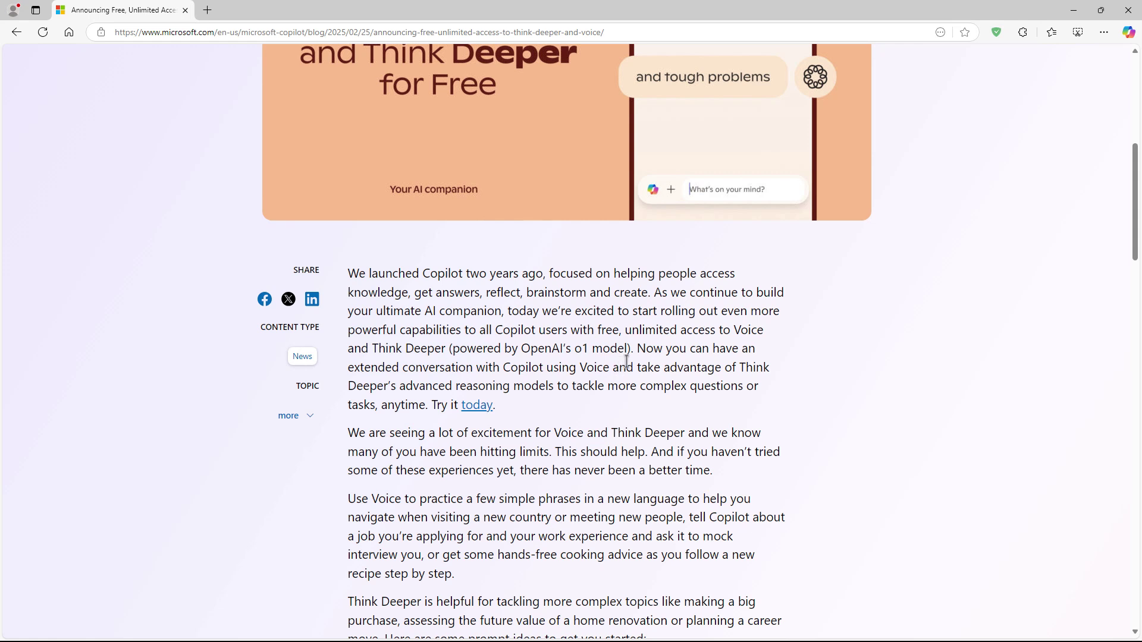
scroll(627, 361, up, 1)
drag(625, 389, 705, 389)
click(611, 465)
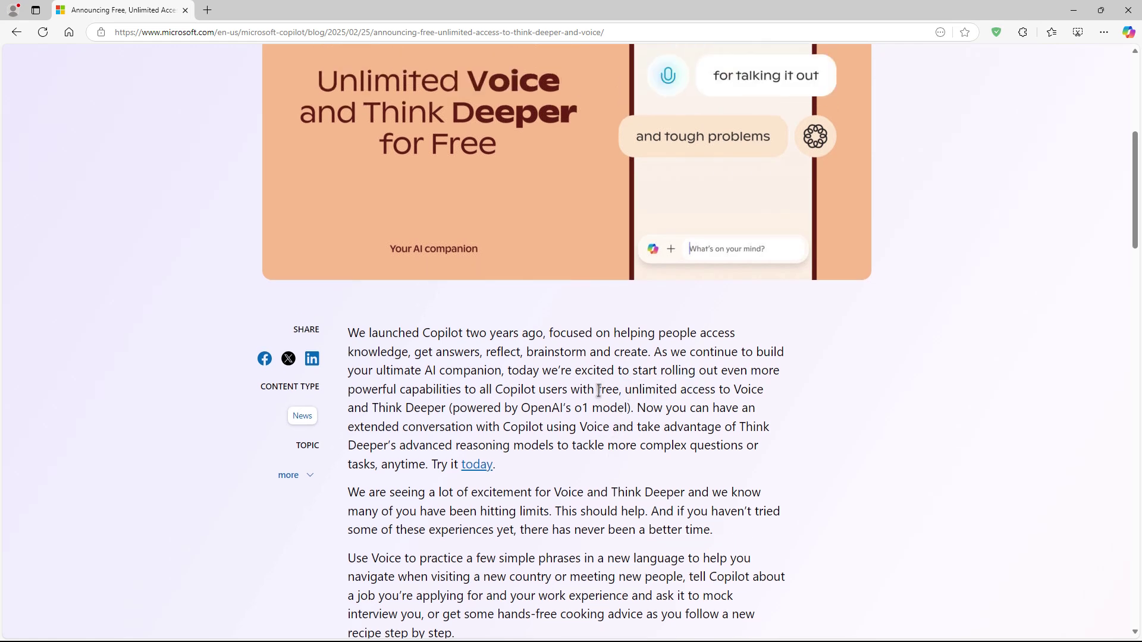
drag(598, 390, 621, 390)
scroll(649, 415, down, 1)
scroll(649, 416, up, 3)
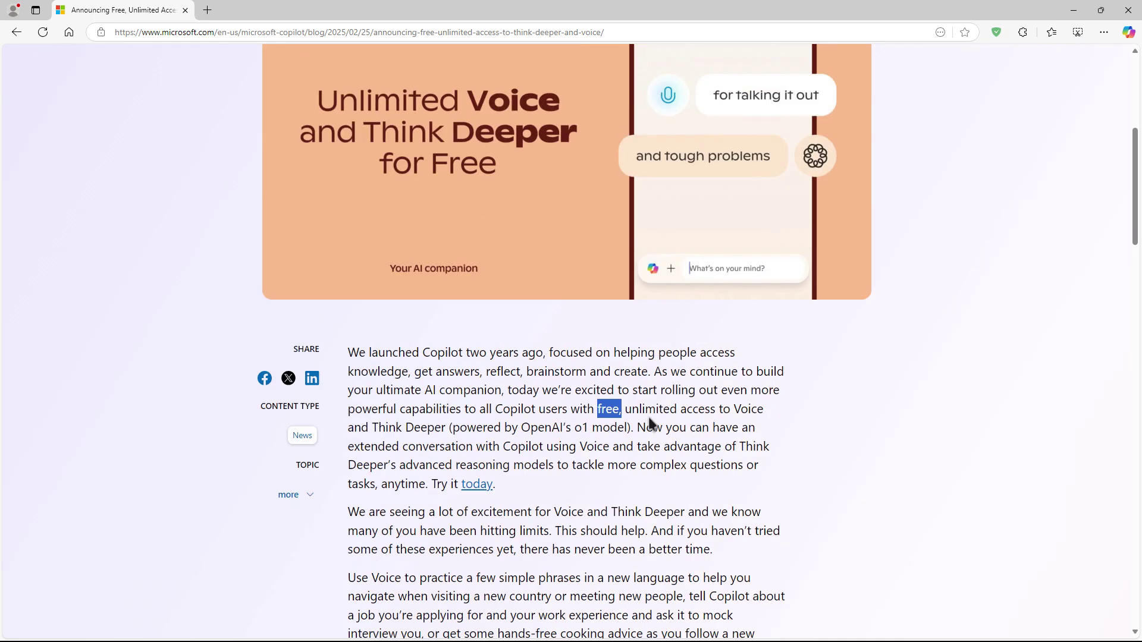
- Examine the announcement's "Unlimited Voice and Think Deeper for Free" banner and highlight "Think Deeper" in the opening paragraph
scroll(649, 423, up, 2)
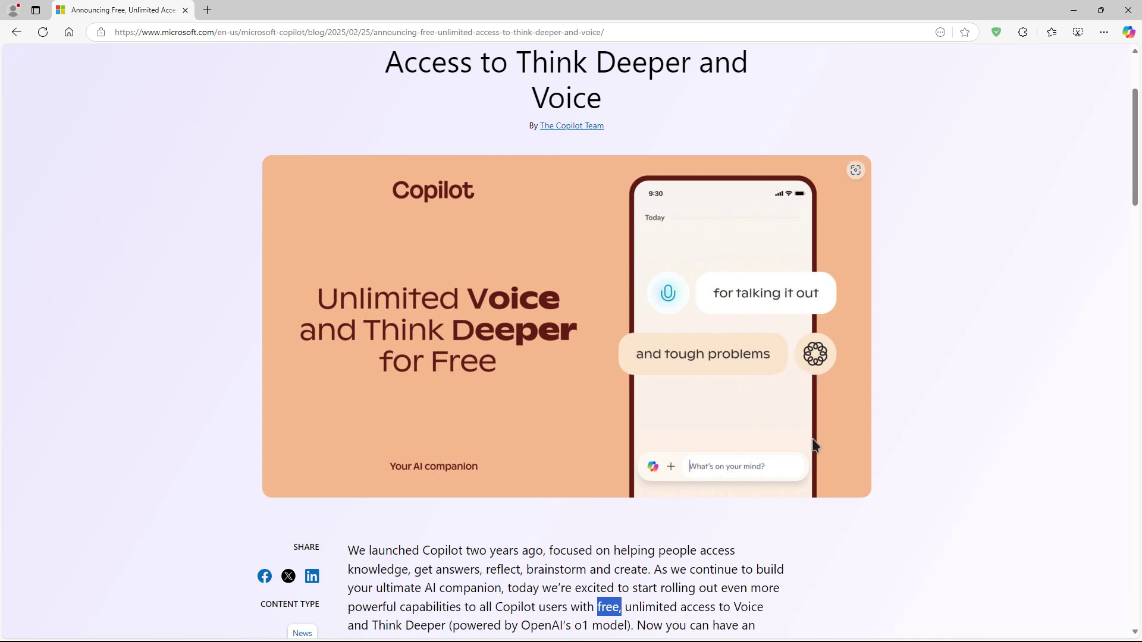
scroll(812, 440, down, 1)
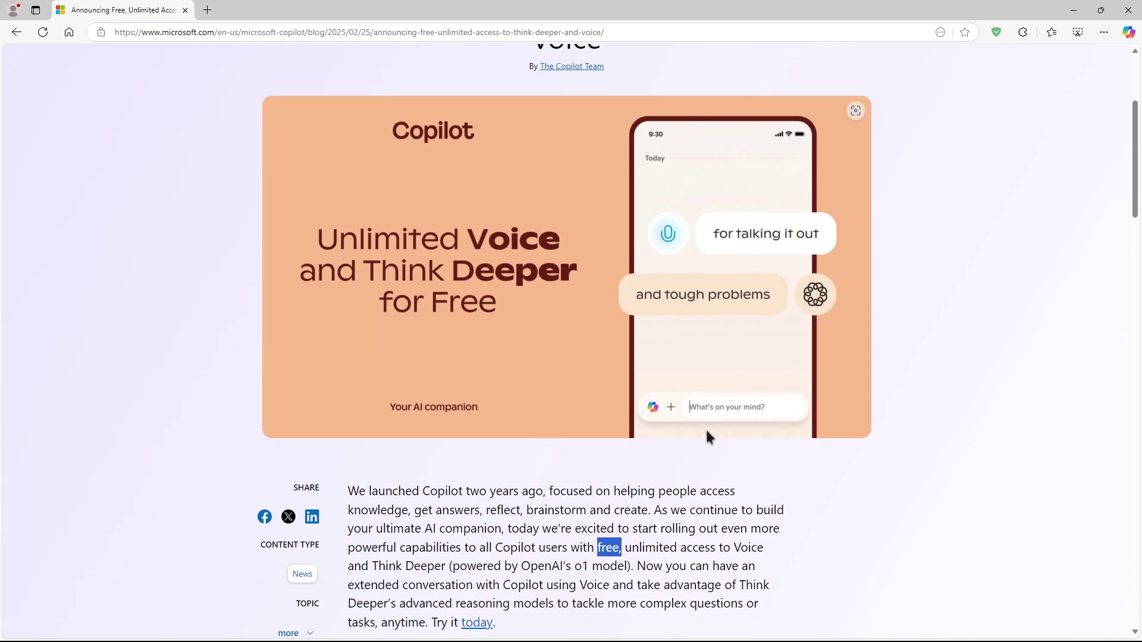
scroll(706, 433, down, 2)
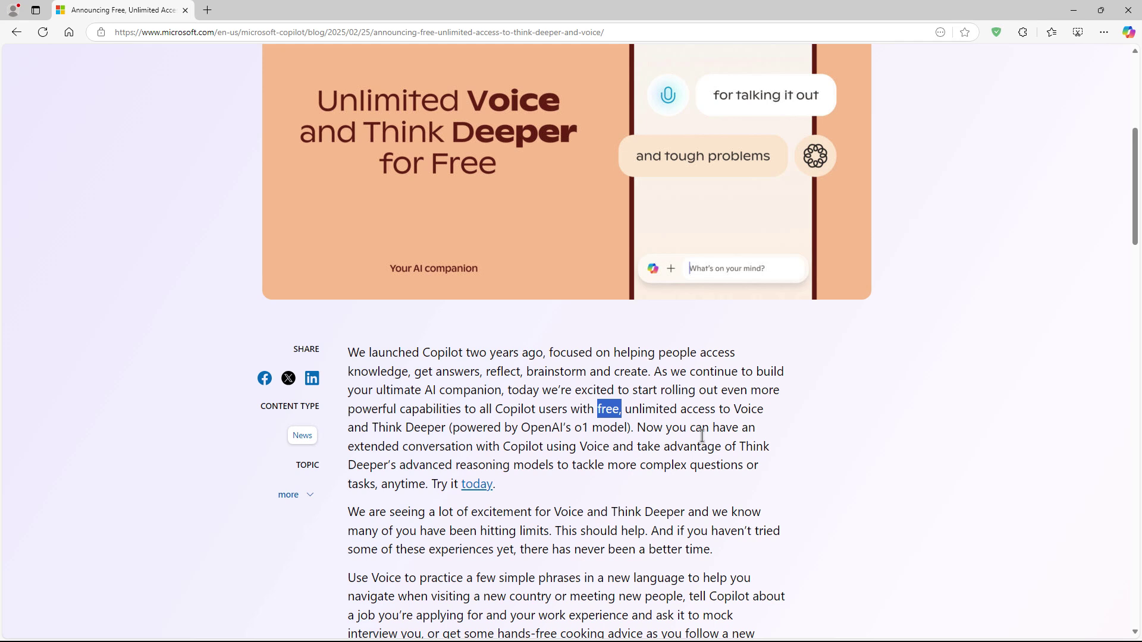
scroll(702, 436, up, 2)
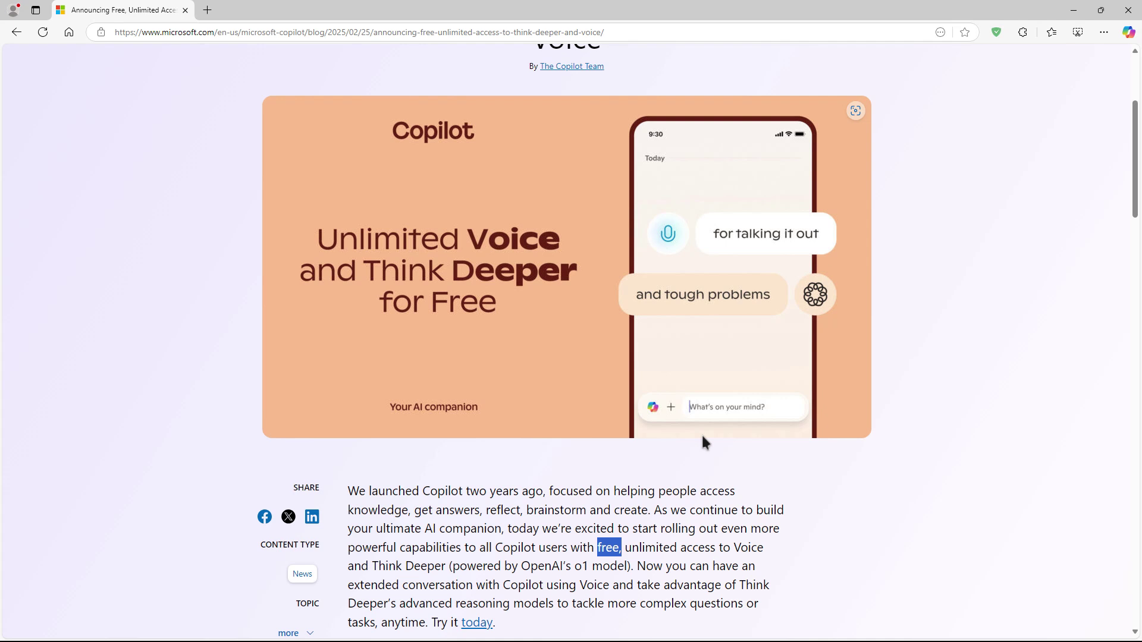
scroll(702, 441, down, 1)
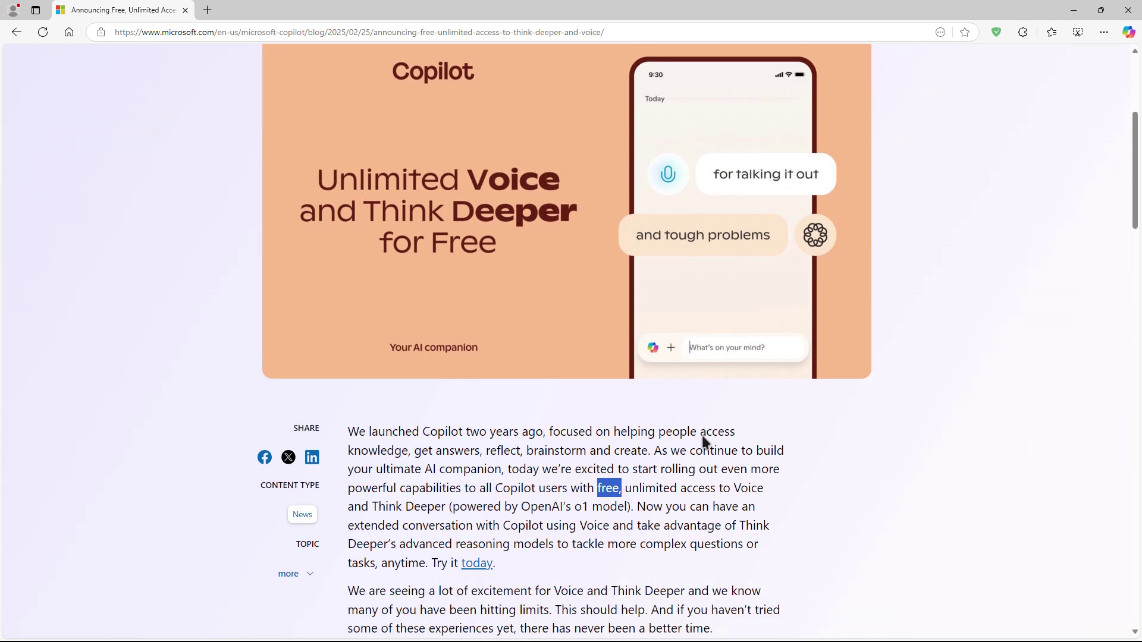
scroll(702, 441, down, 1)
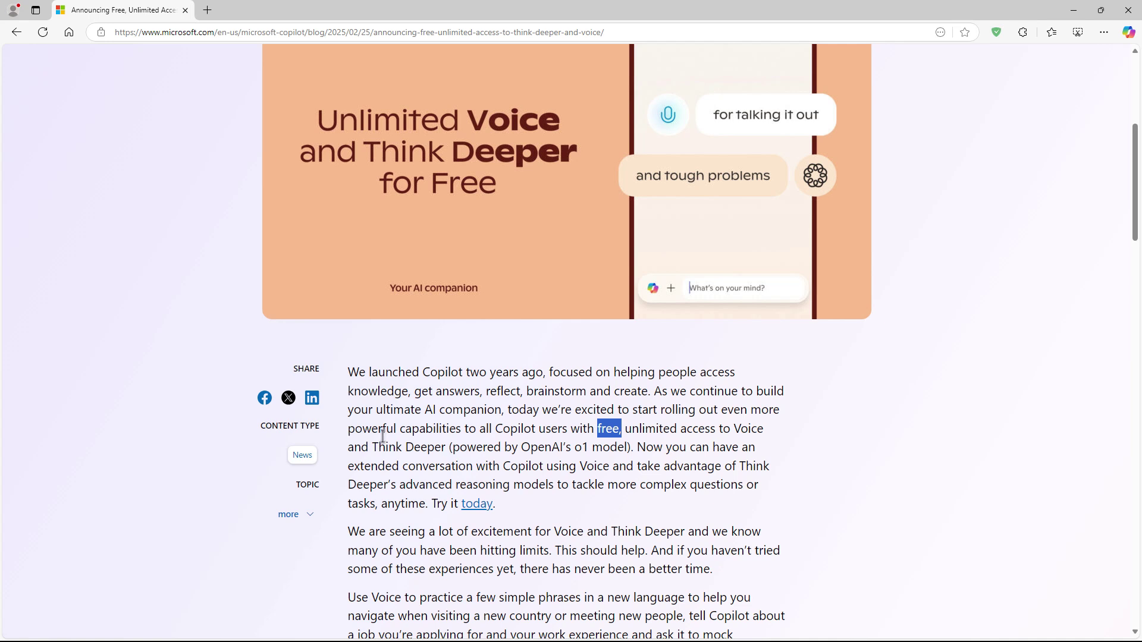
drag(378, 446, 446, 444)
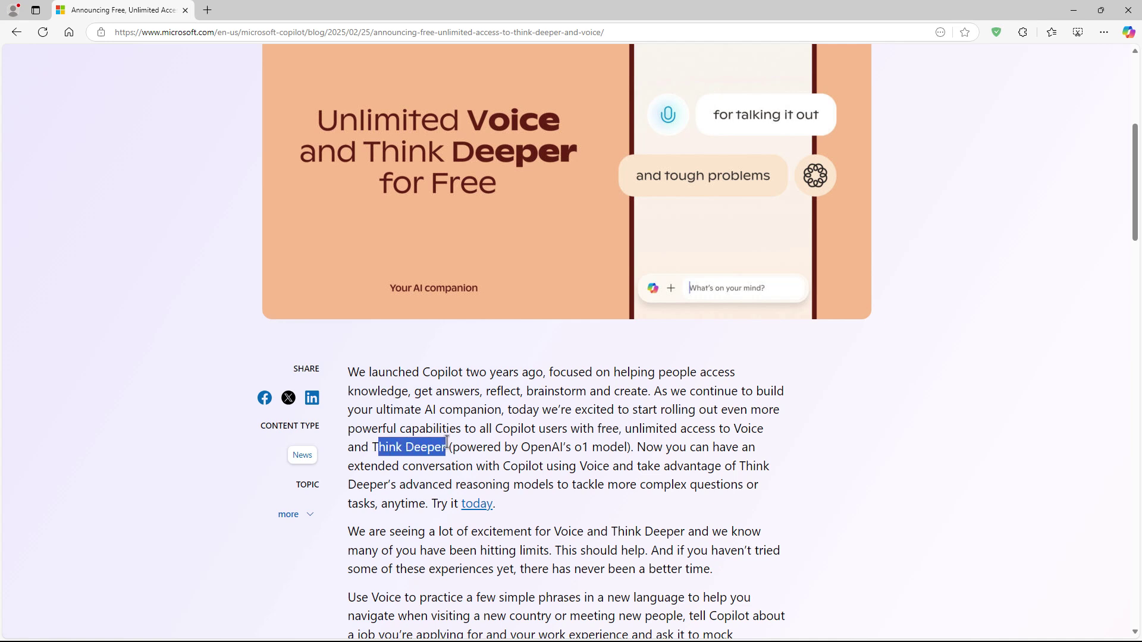
click(530, 470)
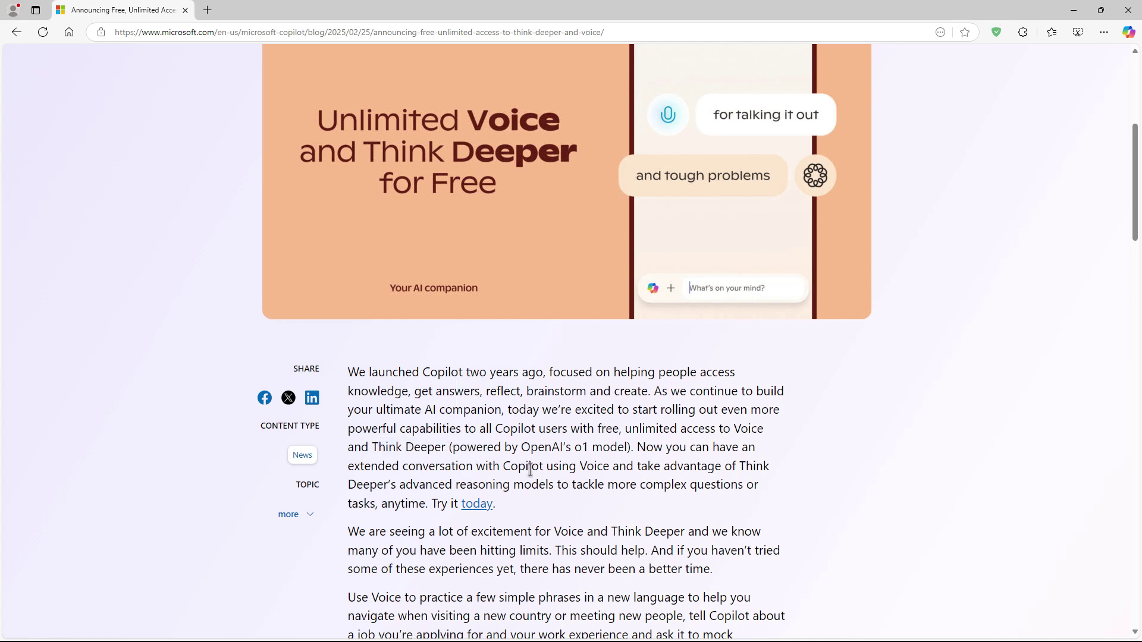
scroll(530, 470, down, 1)
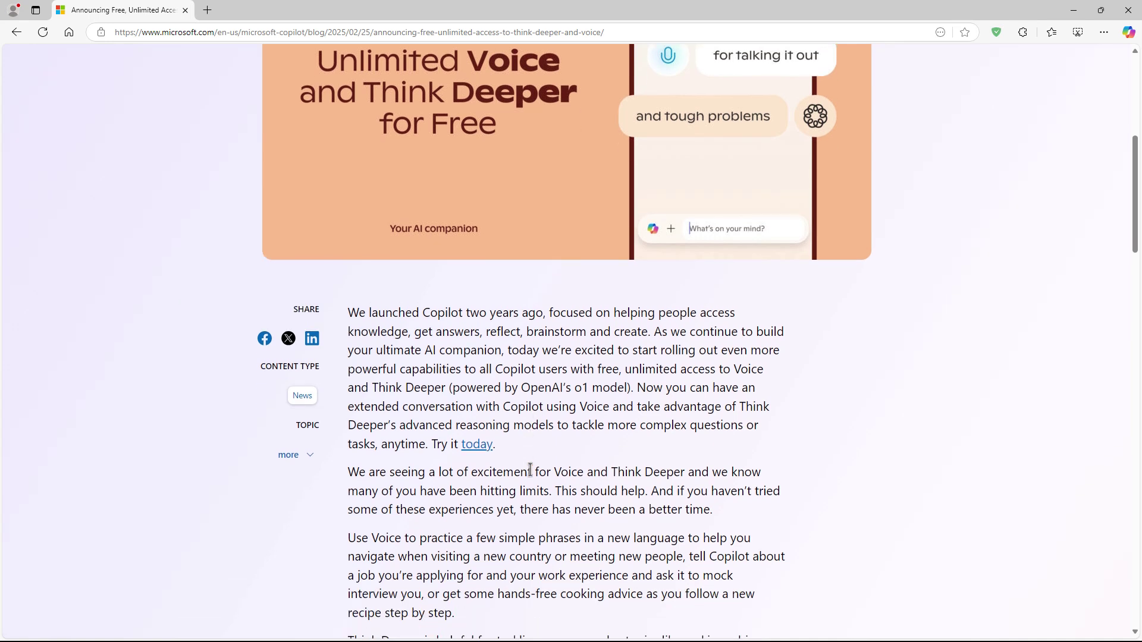